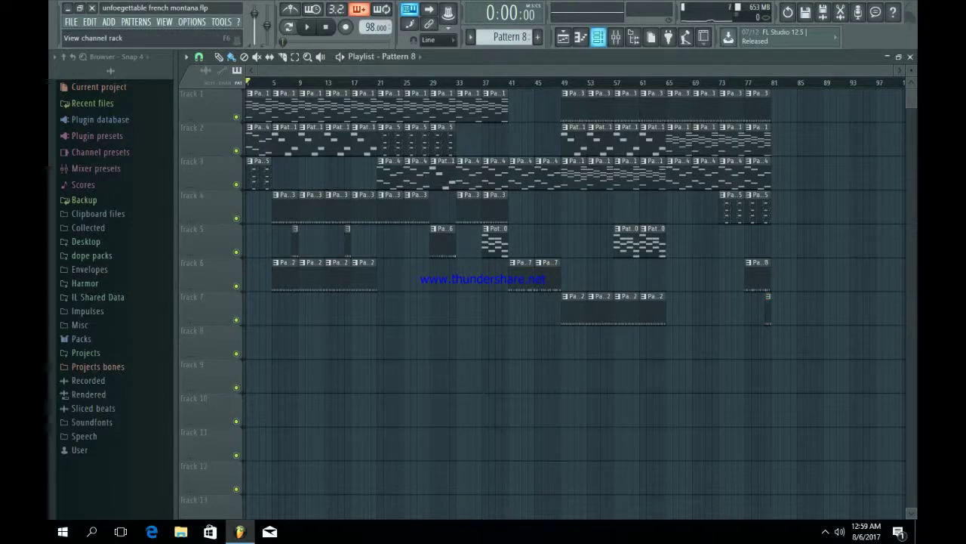
# Step: Show the channel rack and inspect the preset loaded in Pattern 1's reFX Nexus channel
pyautogui.press('F6')
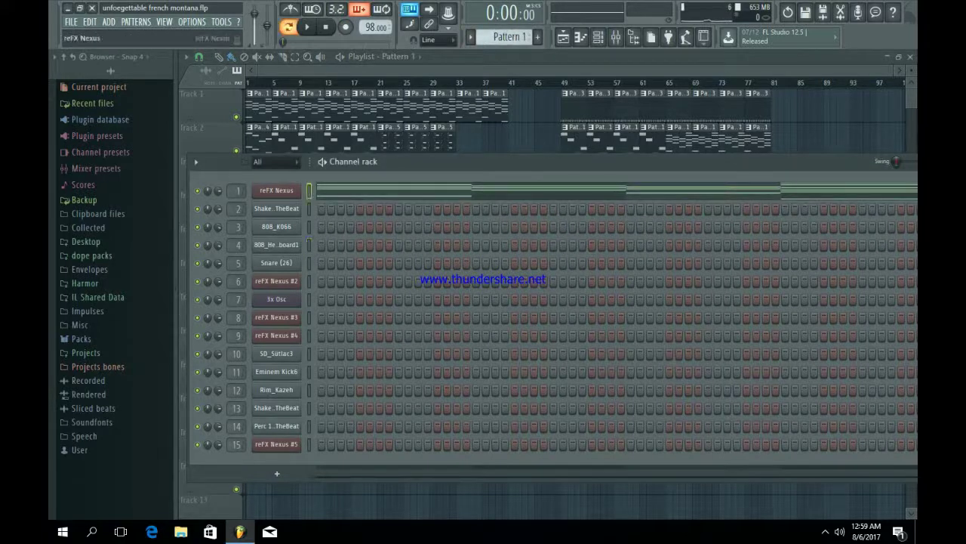
pyautogui.click(276, 190)
pyautogui.press('space')
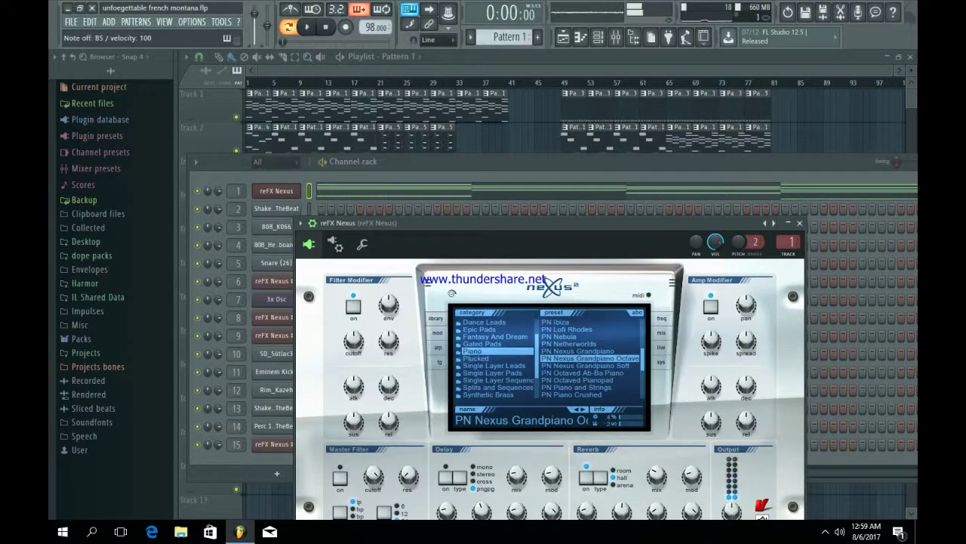
pyautogui.click(799, 223)
# Step: Play back the reFX Nexus chords of Pattern 1 in the piano roll
pyautogui.click(734, 189)
pyautogui.press('space')
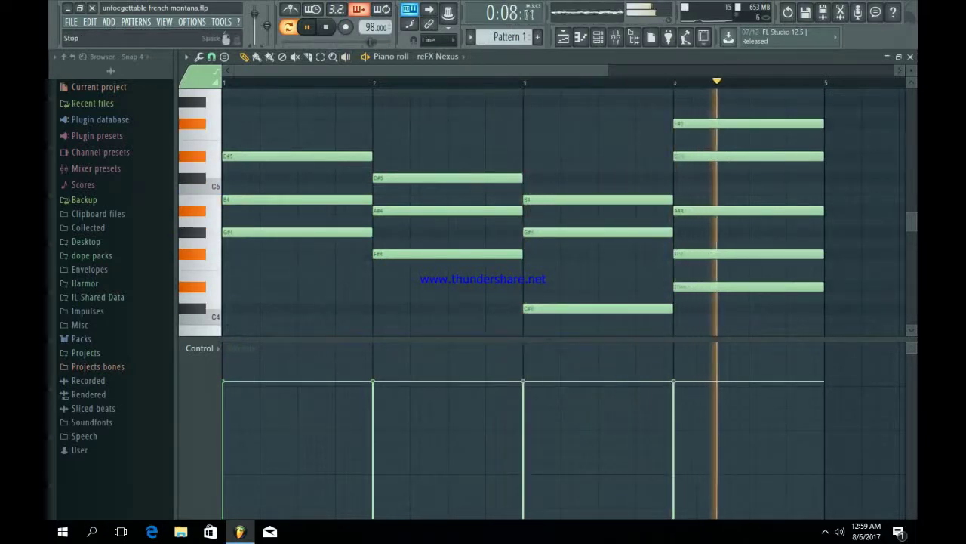
pyautogui.click(325, 27)
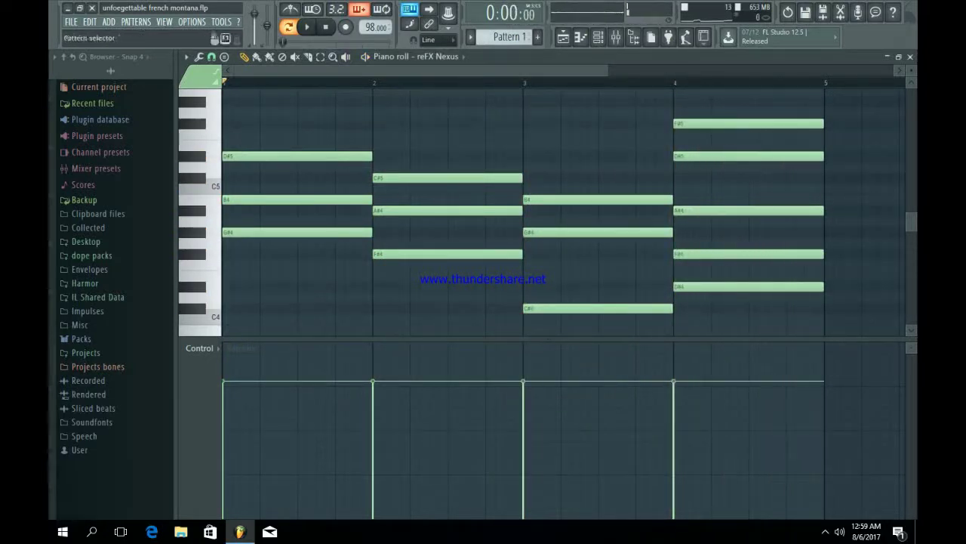
# Step: Switch to Pattern 2 in the channel rack and inspect the shaker channel's sample settings
pyautogui.click(581, 36)
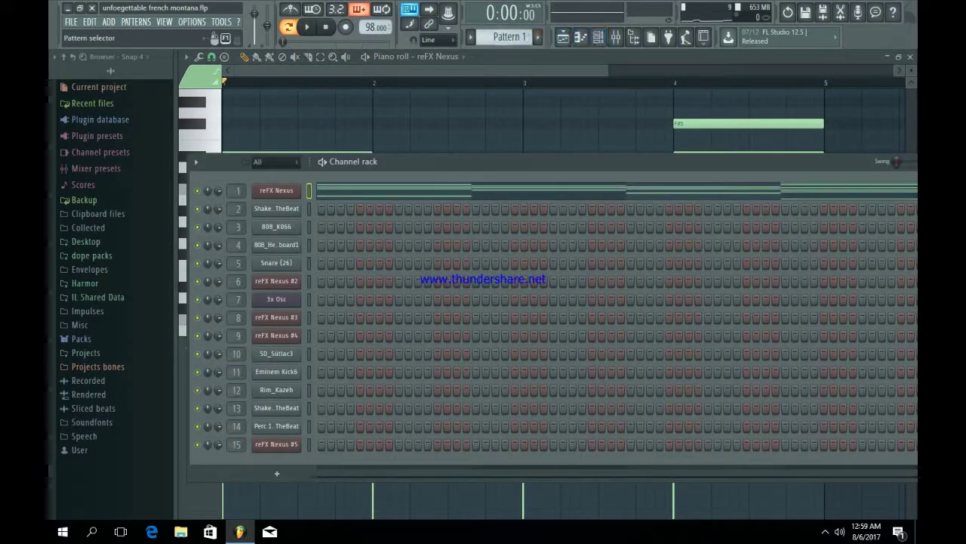
pyautogui.scroll(-1, 509, 37)
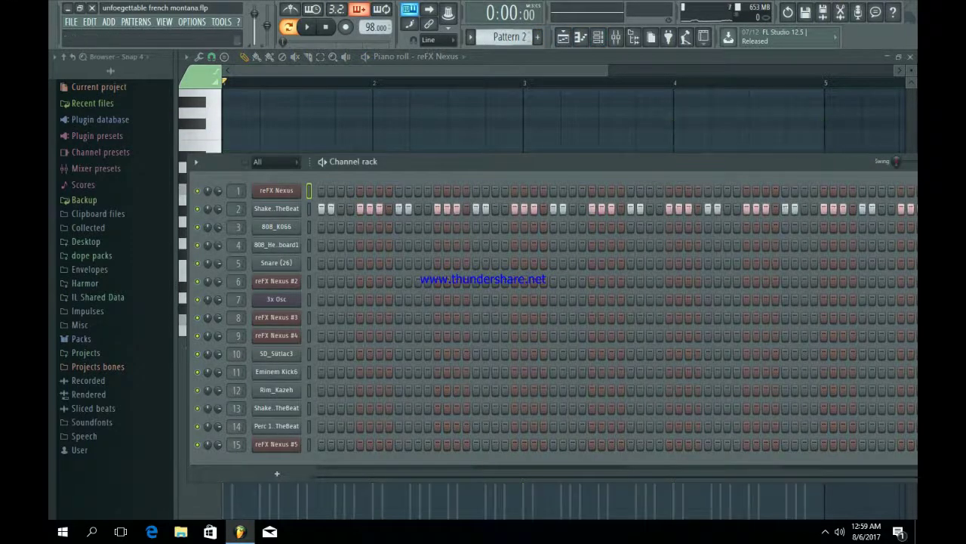
pyautogui.click(276, 208)
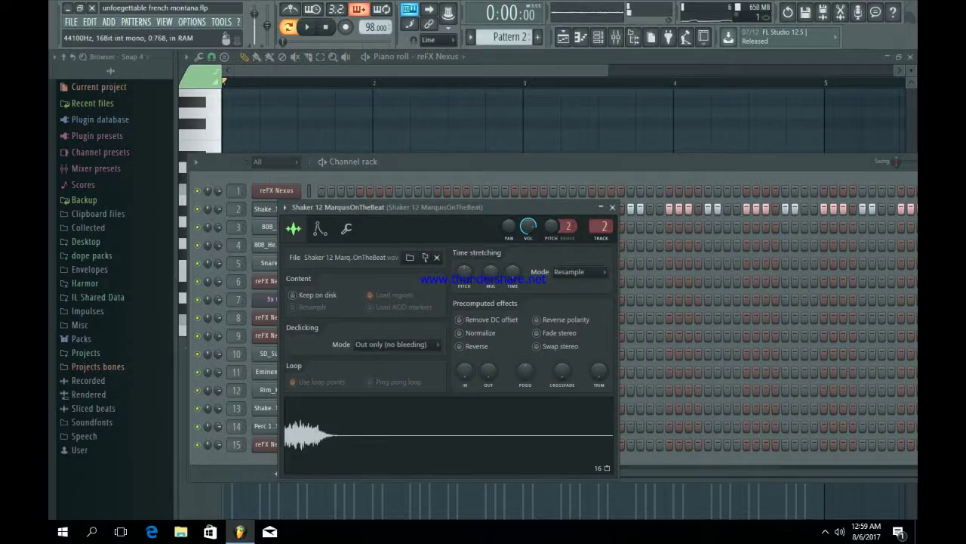
pyautogui.click(612, 207)
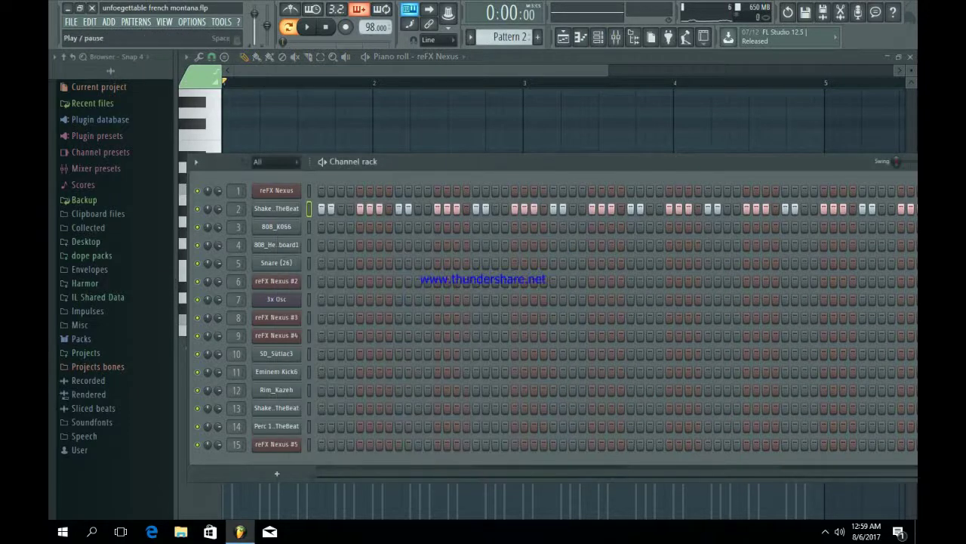
# Step: Play Pattern 2 and examine the shaker's notes and velocities in the piano roll
pyautogui.moveTo(423, 162); pyautogui.dragTo(389, 138)
pyautogui.rightClick(266, 182)
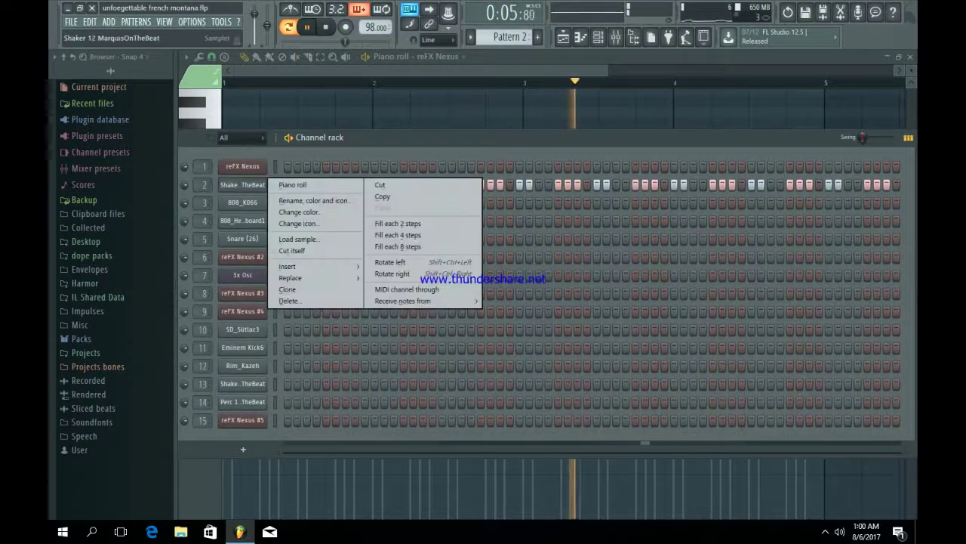
pyautogui.click(294, 185)
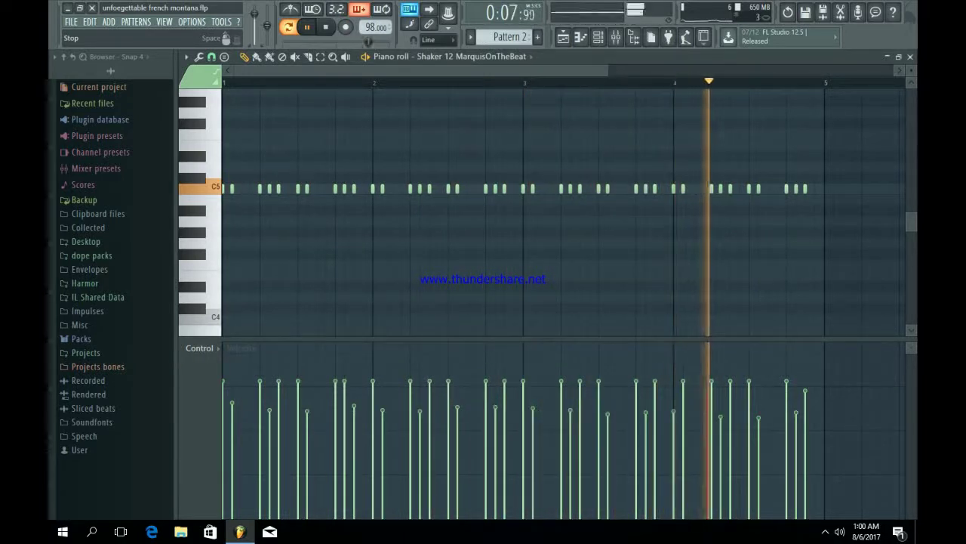
pyautogui.click(325, 26)
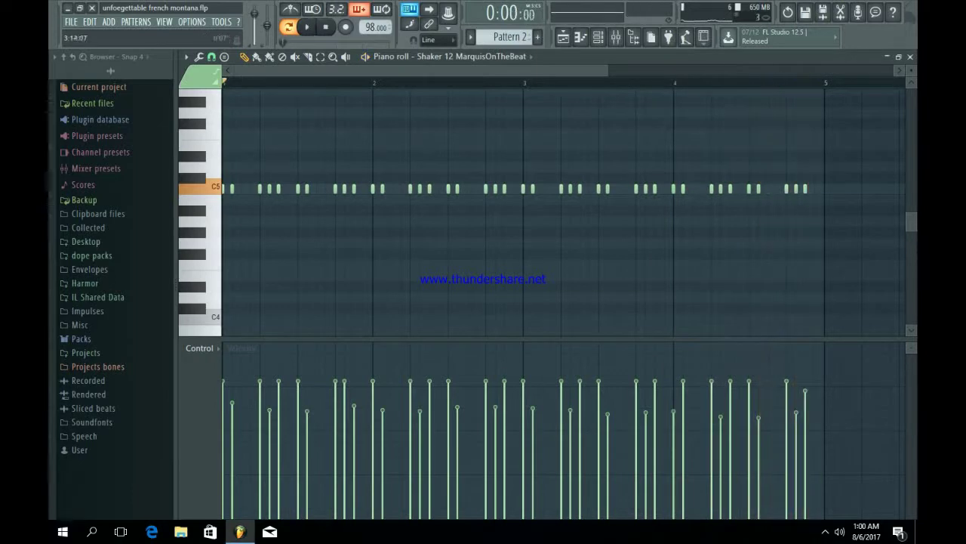
# Step: Switch to Pattern 3 and inspect its drum channels, including the sample settings of 808_Headboard1 and Snare (26)
pyautogui.click(598, 36)
pyautogui.scroll(1, 509, 37)
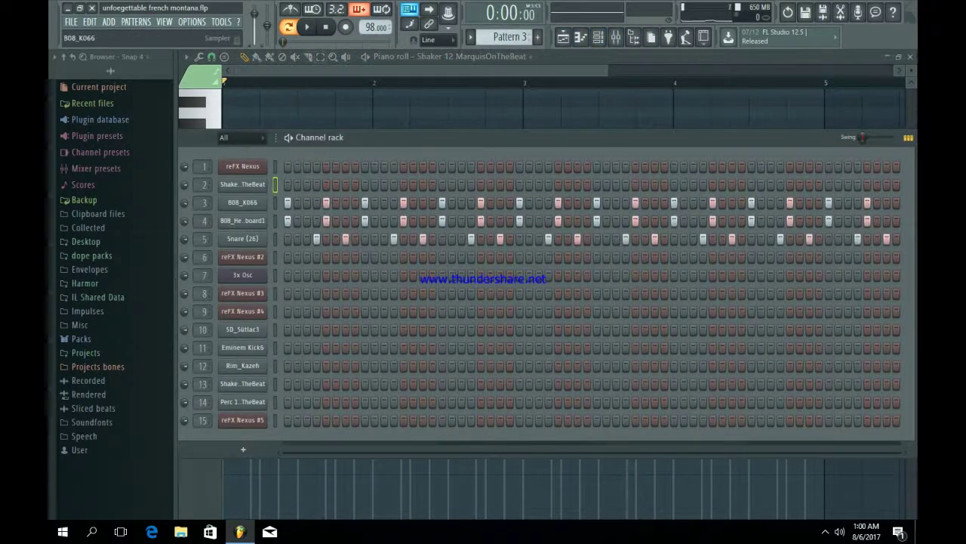
pyautogui.click(242, 202)
pyautogui.click(628, 224)
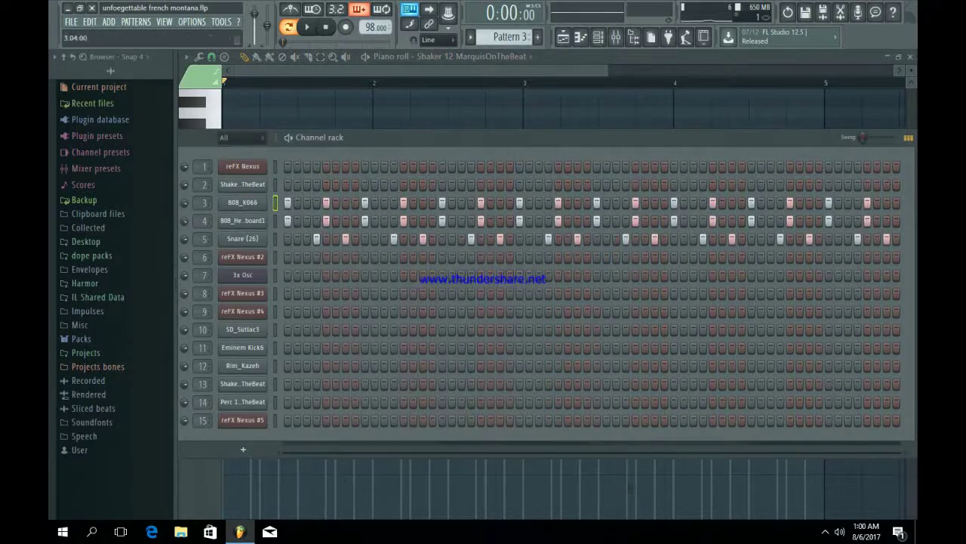
pyautogui.click(242, 220)
pyautogui.click(200, 134)
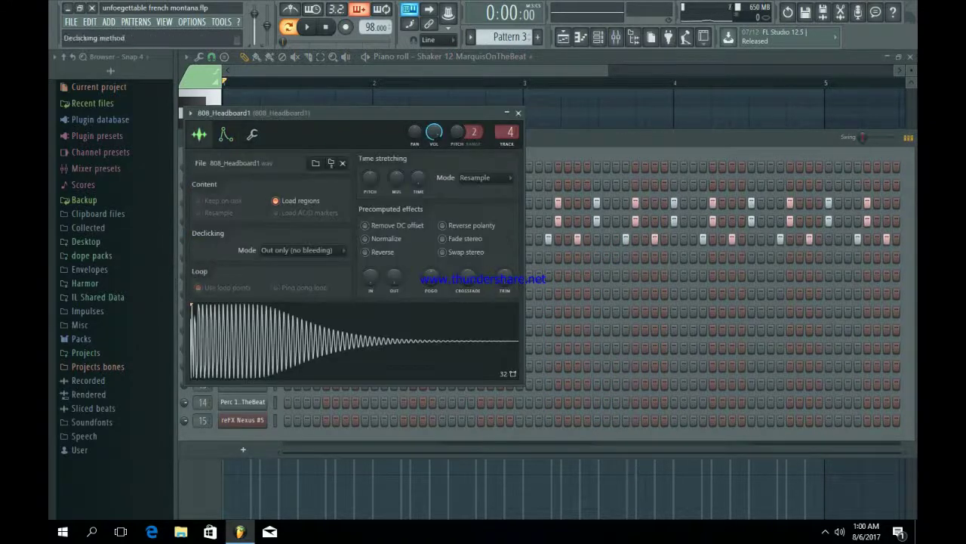
pyautogui.click(518, 113)
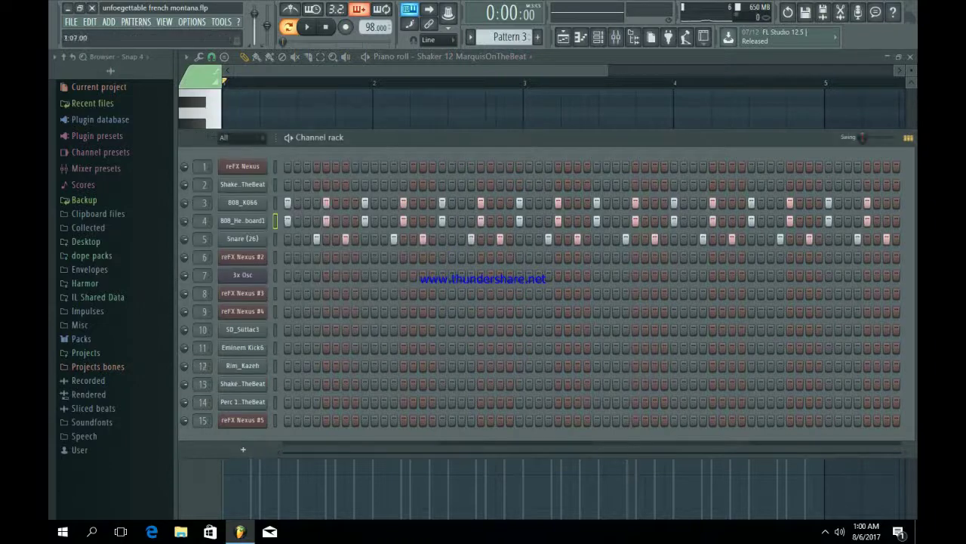
pyautogui.click(243, 239)
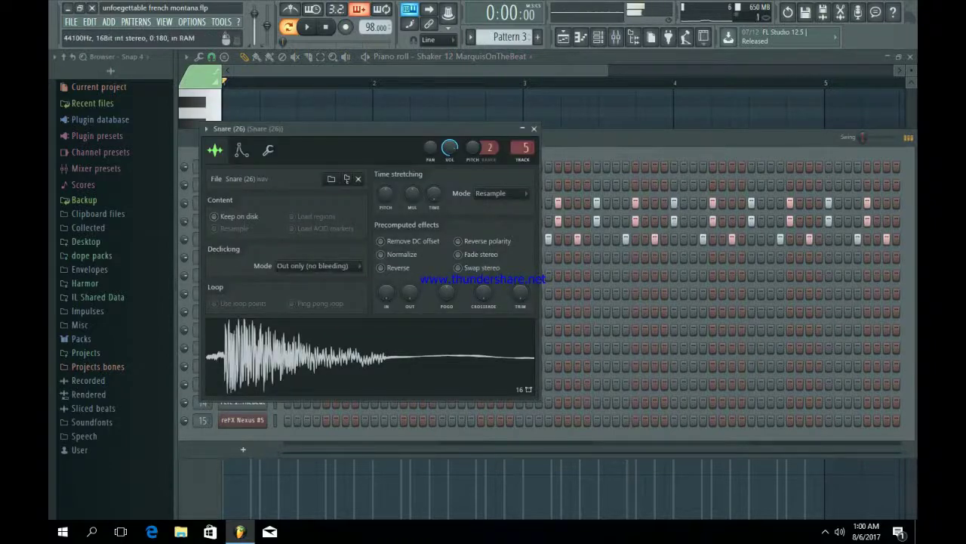
pyautogui.click(534, 129)
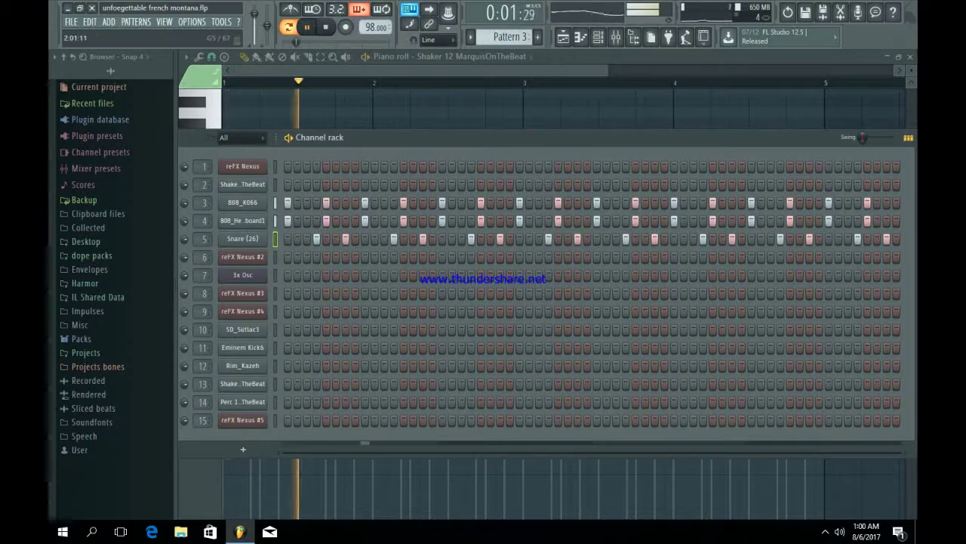
# Step: Listen to Pattern 3's kick, 808 and snare steps with the channel rack in view, and stop playback
pyautogui.press('F6')
pyautogui.press('F6')
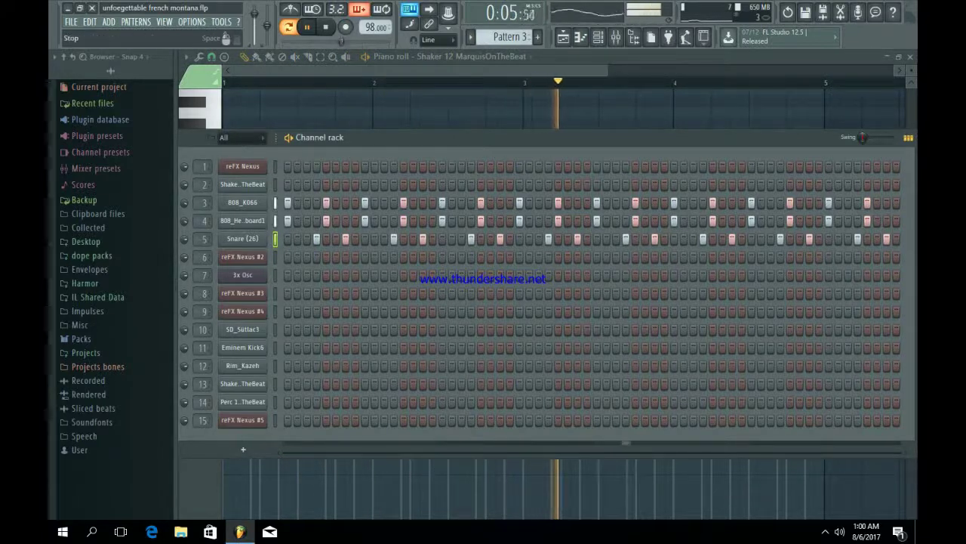
pyautogui.press('space')
# Step: Switch to Pattern 4 and check the bass preset in the reFX Nexus #2 library
pyautogui.scroll(1, 510, 37)
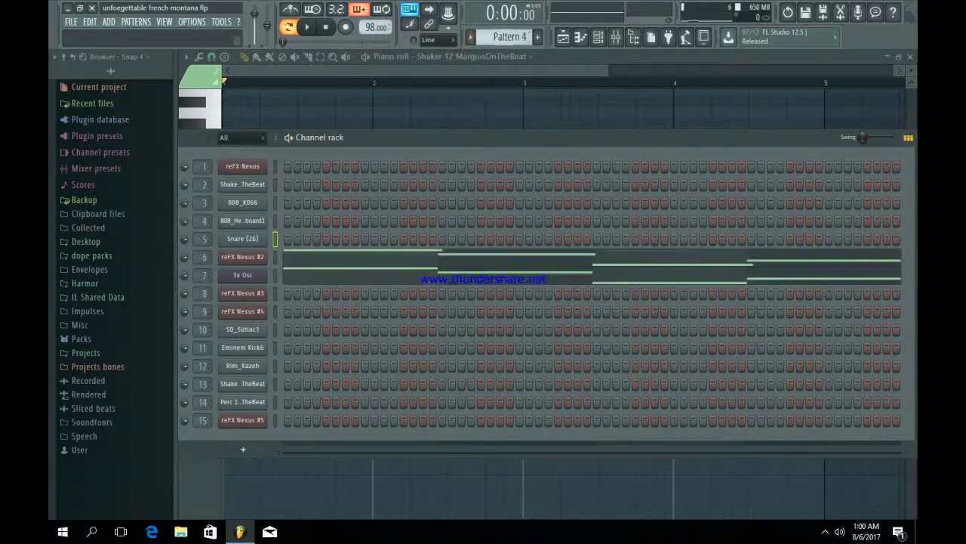
pyautogui.click(242, 257)
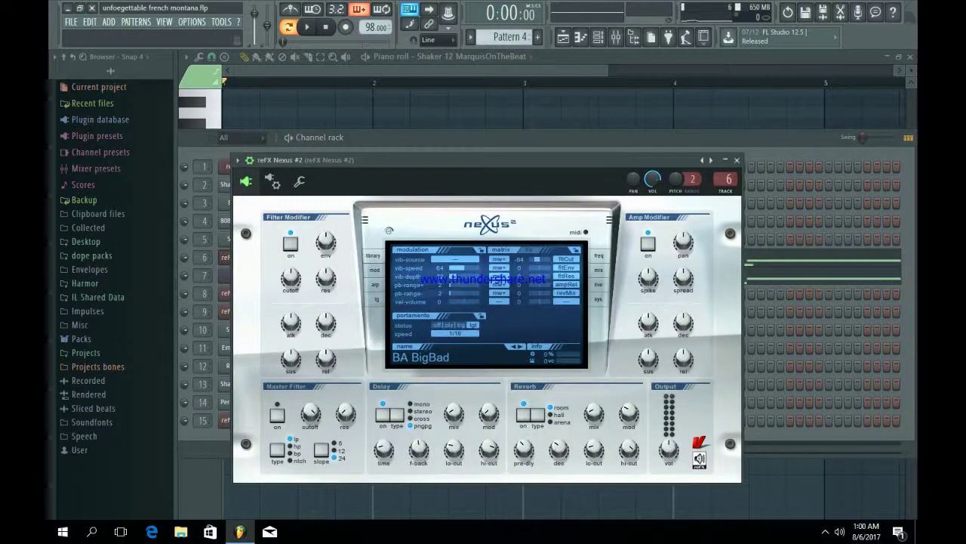
pyautogui.click(373, 256)
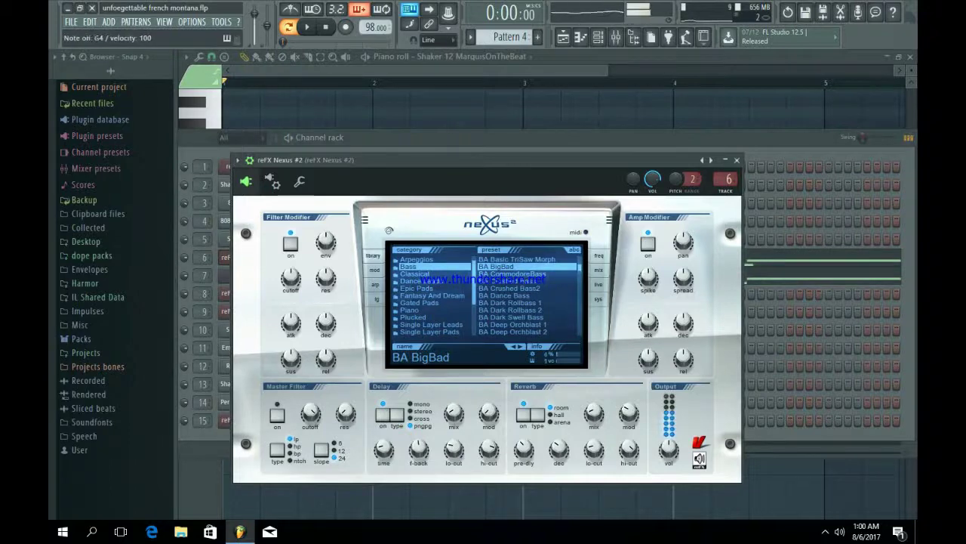
pyautogui.click(737, 160)
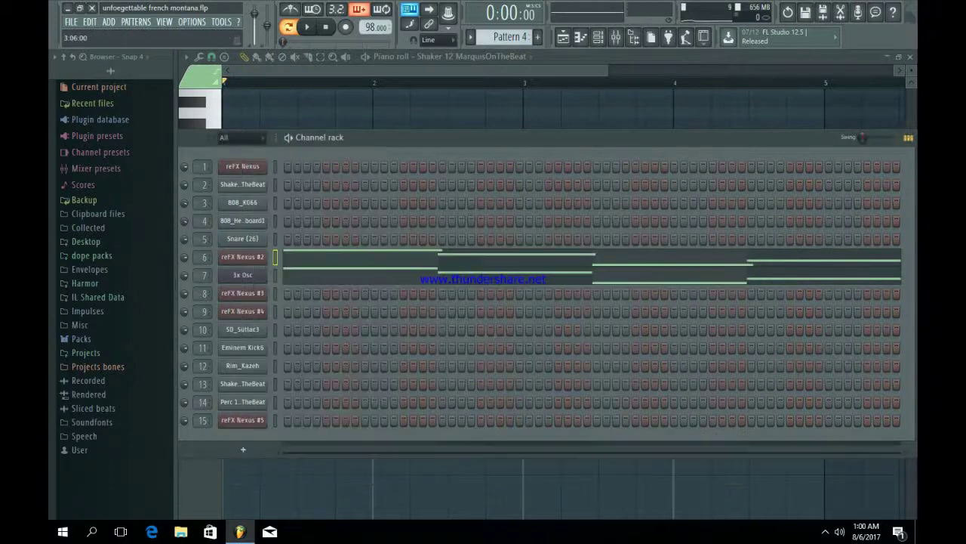
# Step: Inspect the 3x Osc channel's envelope and oscillator settings, and close the plugin
pyautogui.click(242, 275)
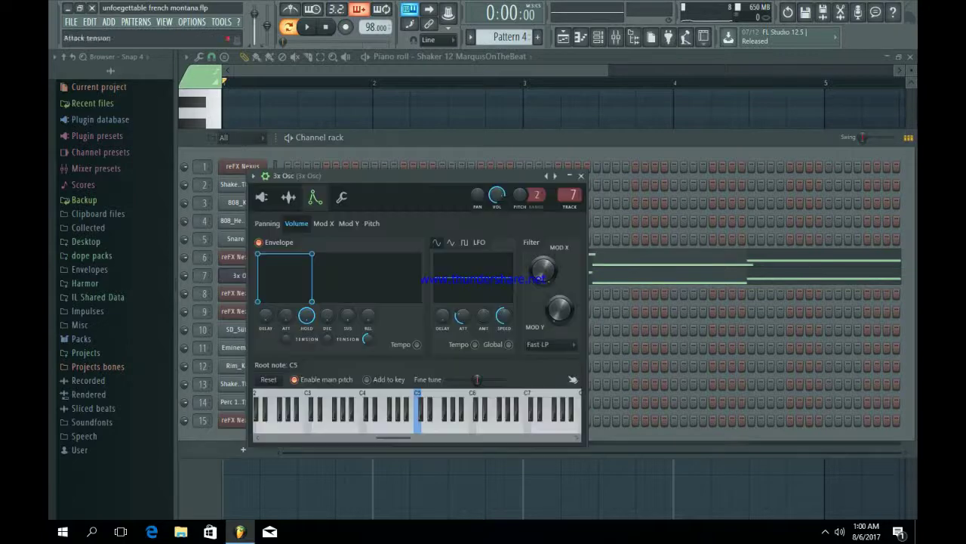
pyautogui.click(262, 197)
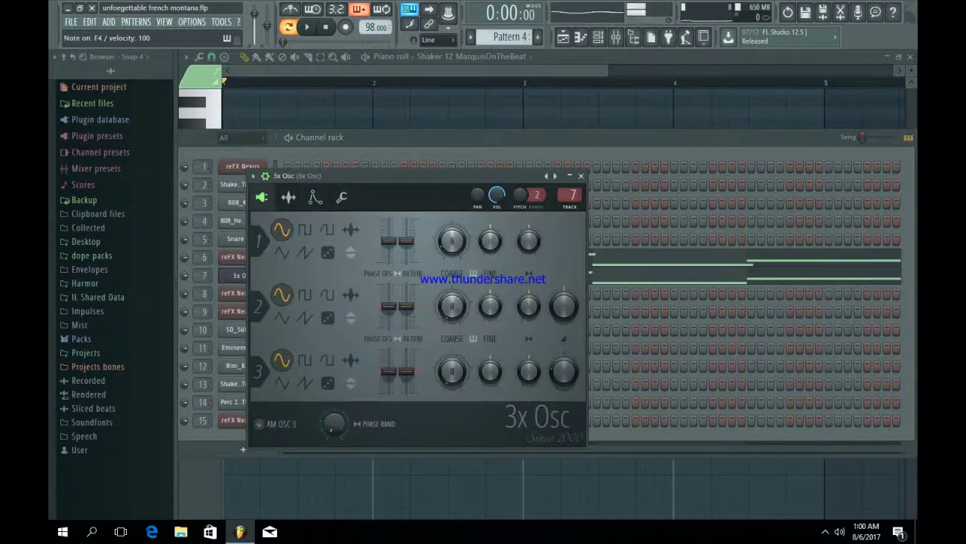
pyautogui.click(580, 176)
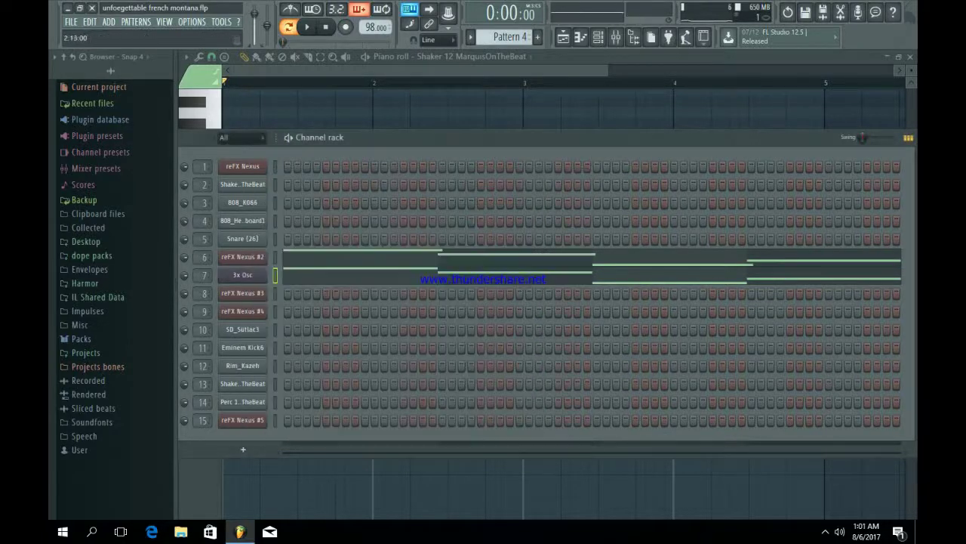
# Step: Play Pattern 4 while viewing the reFX Nexus #2 bass notes in the piano roll, and return to the channel rack
pyautogui.click(370, 258)
pyautogui.press('space')
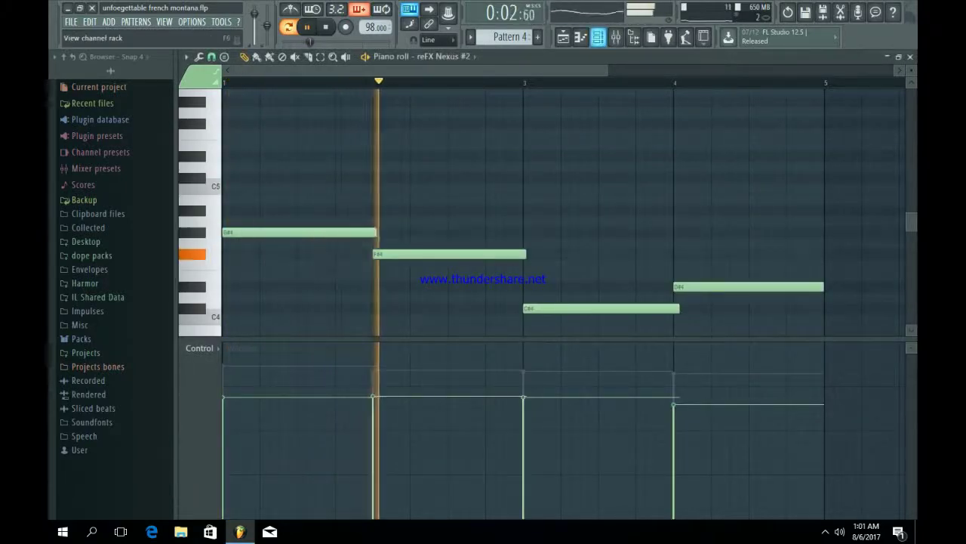
pyautogui.click(598, 37)
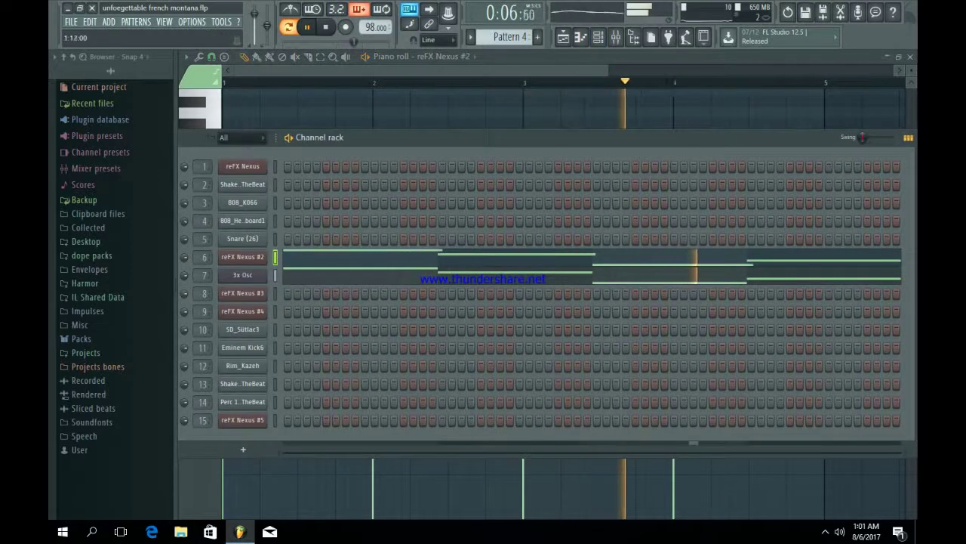
# Step: Examine all four 3x Osc bass notes of Pattern 4 in the piano roll during playback, and stop it
pyautogui.moveTo(349, 138); pyautogui.dragTo(424, 121)
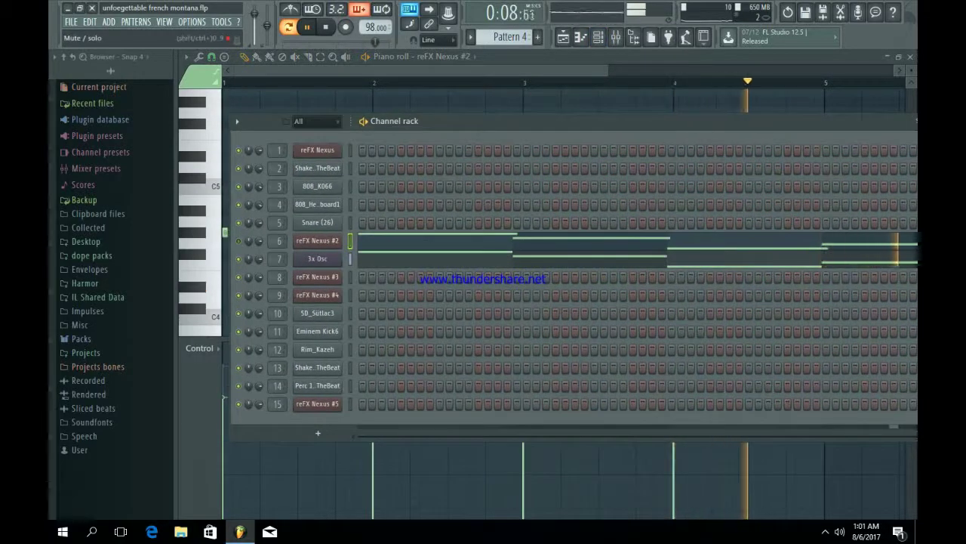
pyautogui.click(379, 259)
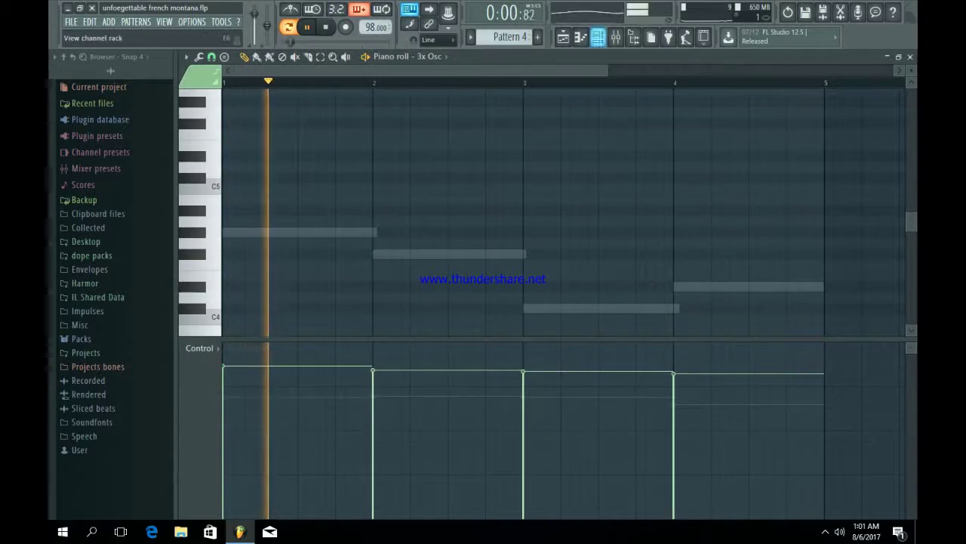
pyautogui.click(598, 37)
pyautogui.click(522, 259)
pyautogui.click(522, 259)
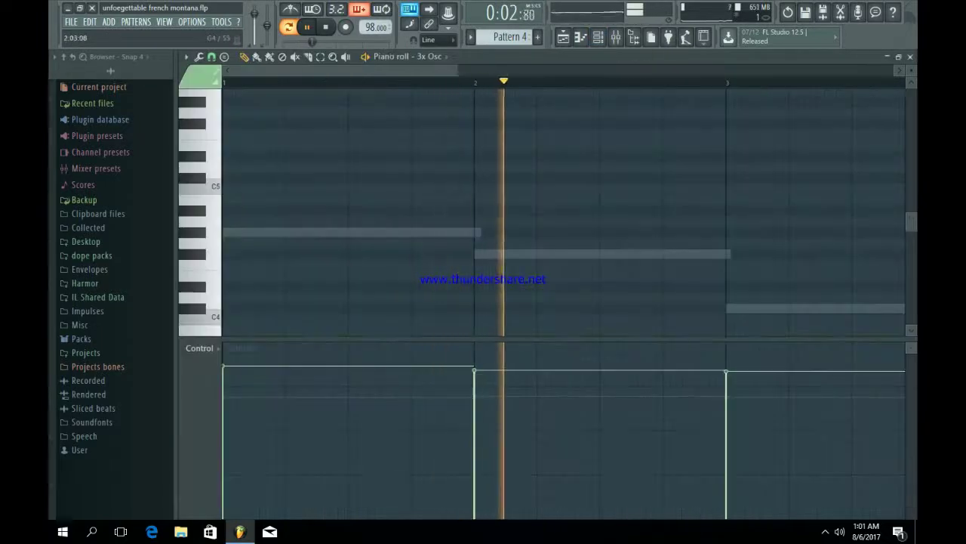
pyautogui.scroll(-4, 511, 249)
pyautogui.scroll(1, 511, 249)
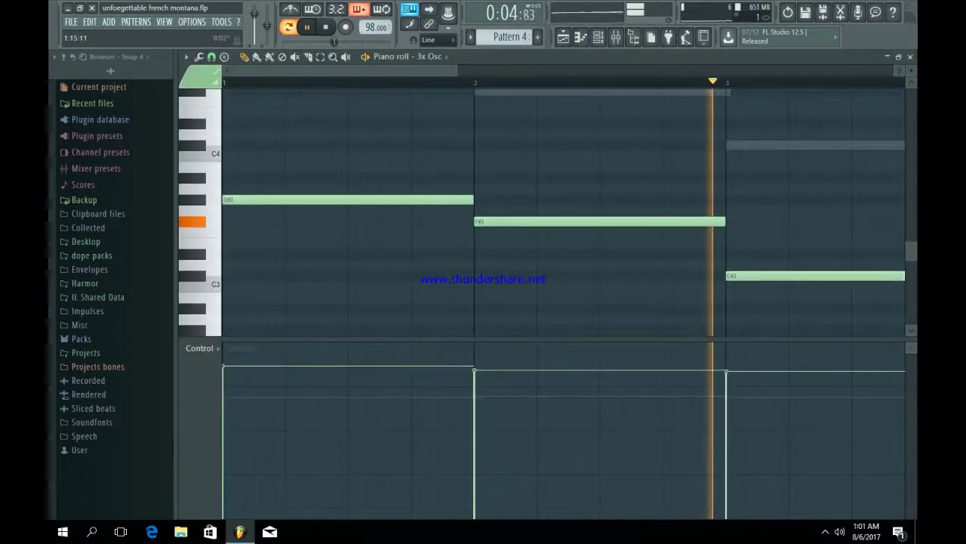
pyautogui.moveTo(455, 70); pyautogui.dragTo(677, 70)
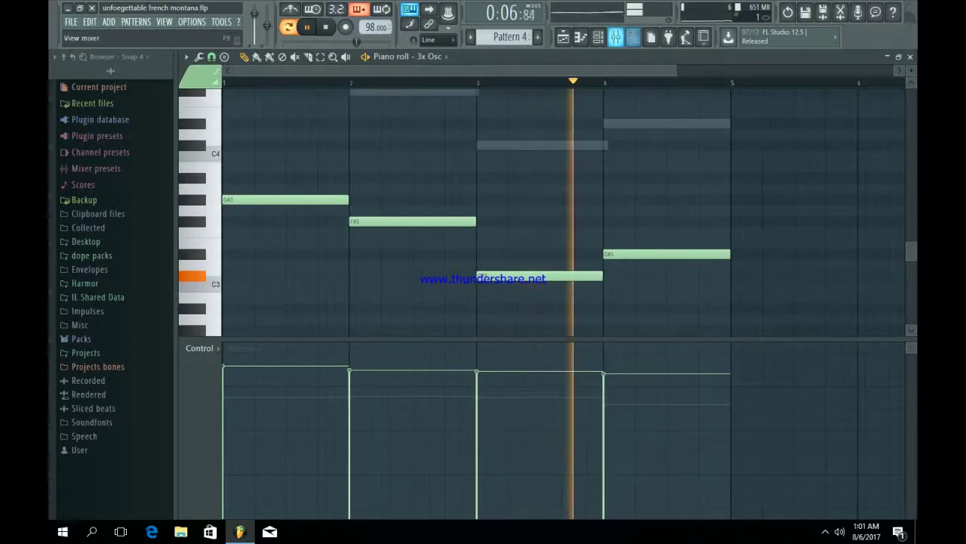
pyautogui.click(598, 37)
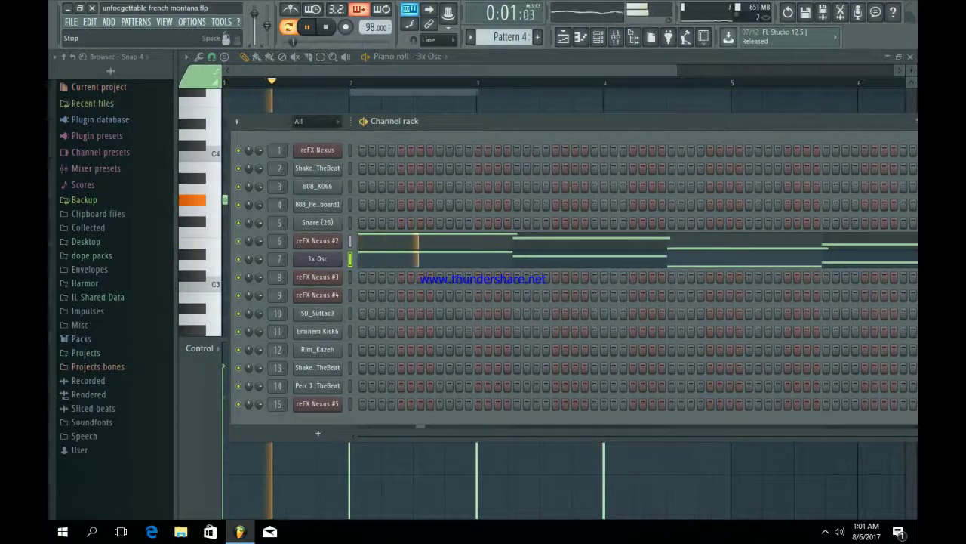
pyautogui.press('space')
# Step: Switch to Pattern 5 and check the presets loaded in reFX Nexus #3 and reFX Nexus #4
pyautogui.click(538, 37)
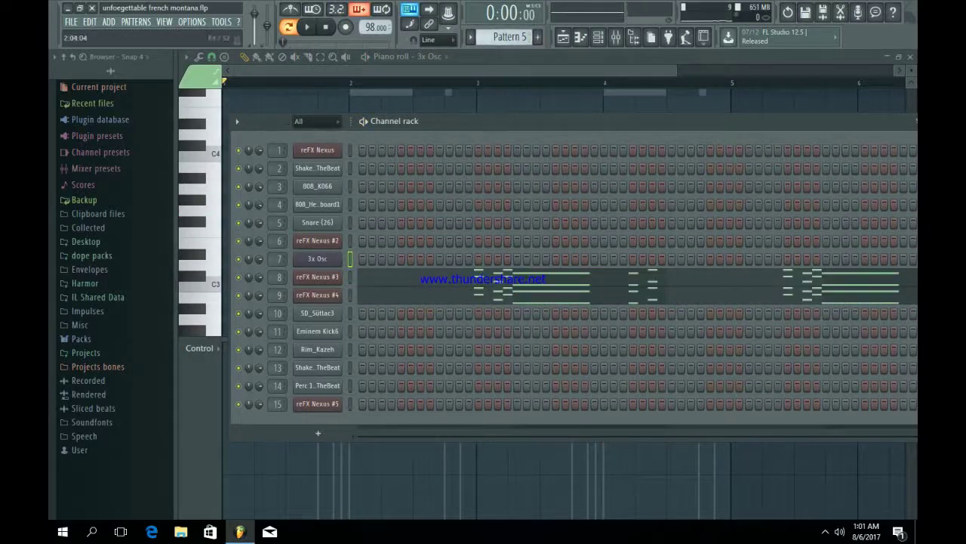
pyautogui.click(317, 276)
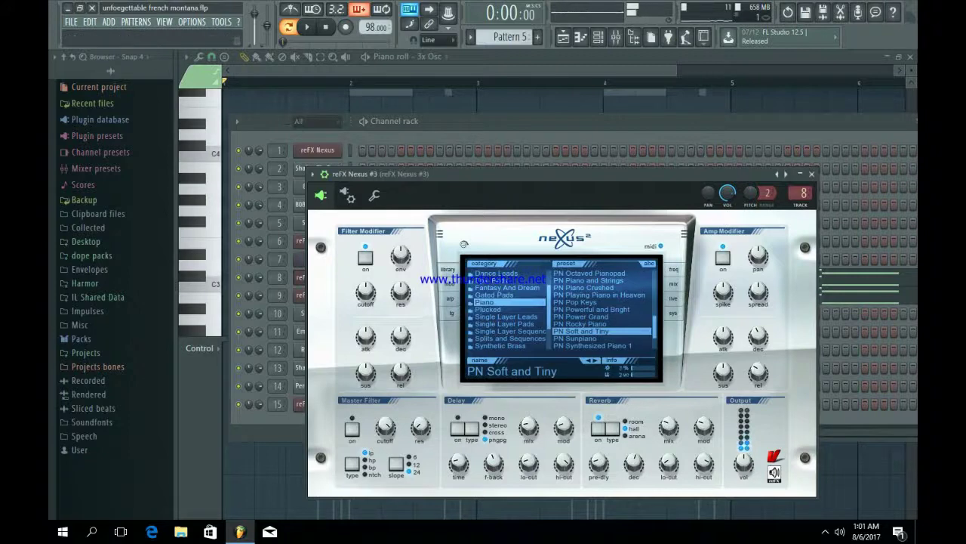
pyautogui.press('Escape')
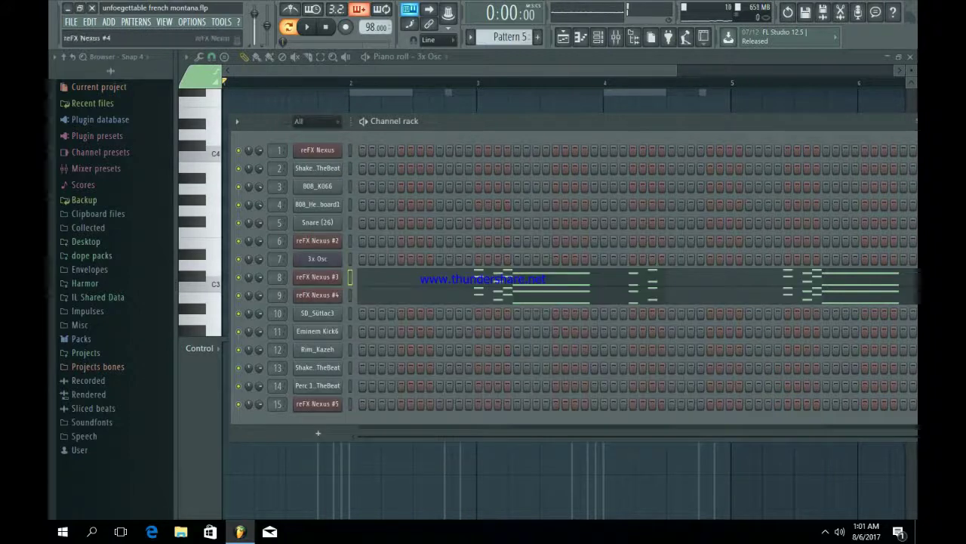
pyautogui.click(317, 294)
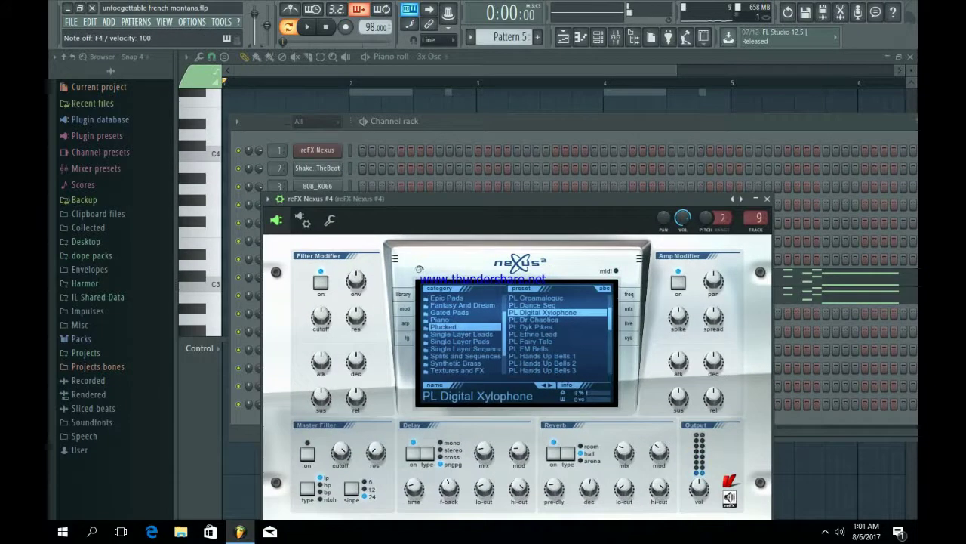
pyautogui.press('Escape')
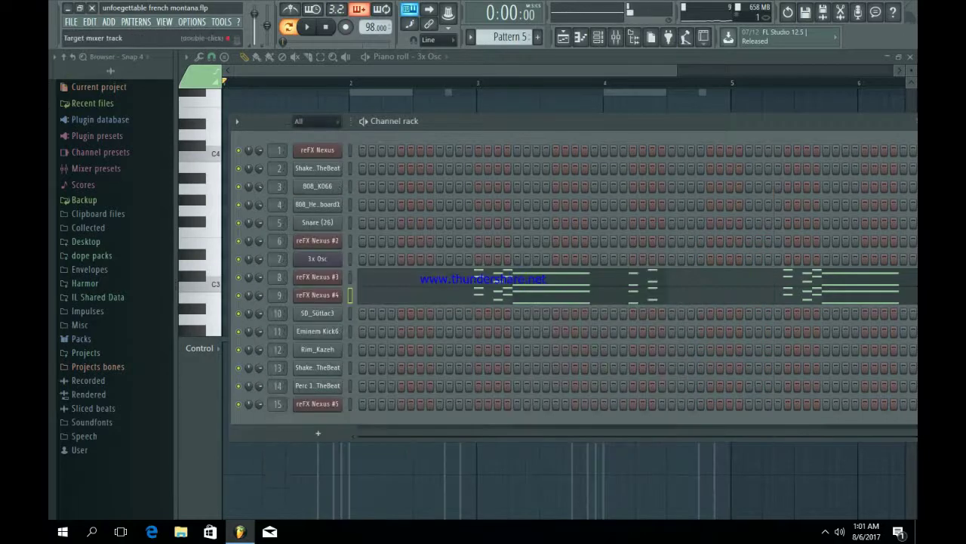
# Step: Play Pattern 5 while viewing the reFX Nexus #3 notes in the piano roll, and return to the channel rack
pyautogui.click(458, 275)
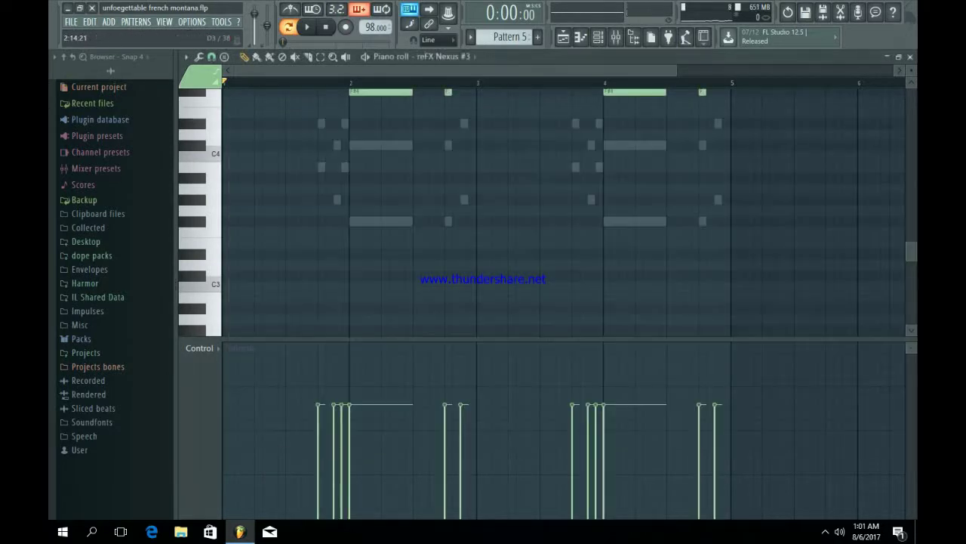
pyautogui.scroll(2, 443, 265)
pyautogui.press('space')
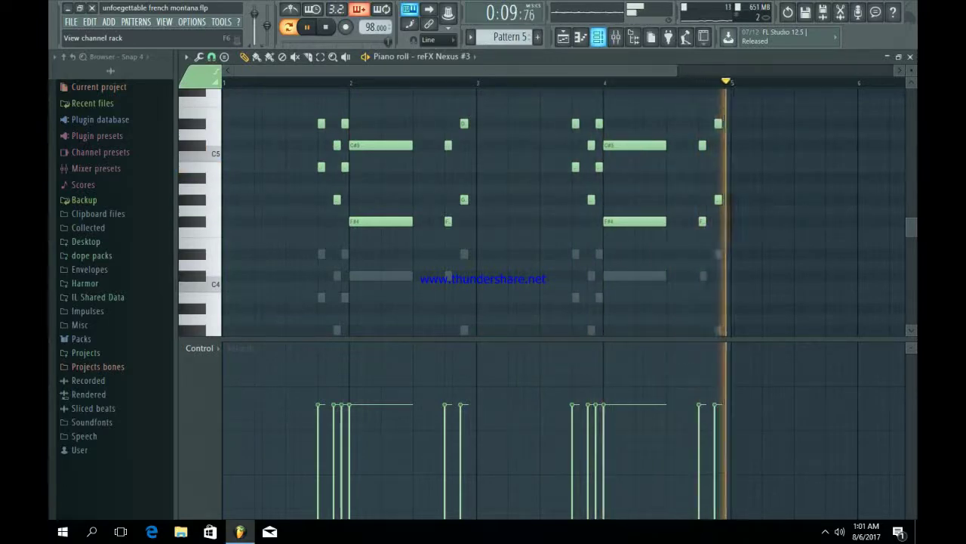
pyautogui.press('space')
pyautogui.click(598, 36)
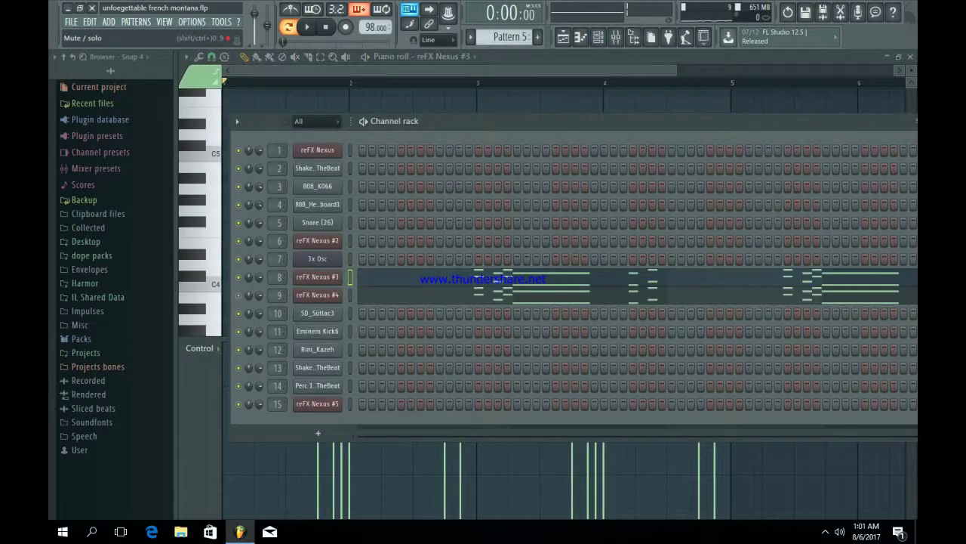
# Step: Examine the reFX Nexus #4 notes of Pattern 5 in the piano roll during playback, and go back to the channel rack
pyautogui.click(433, 295)
pyautogui.scroll(-1, 434, 298)
pyautogui.press('space')
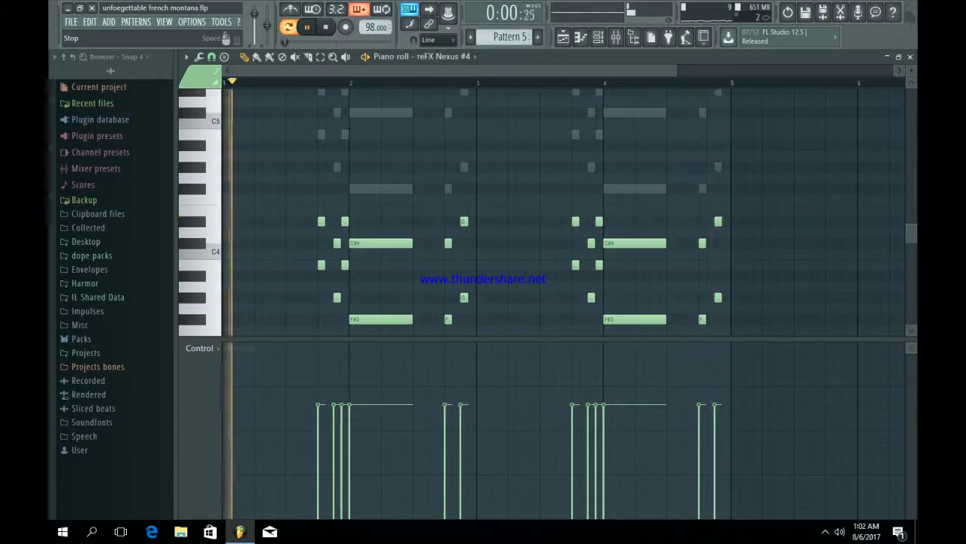
pyautogui.press('space')
pyautogui.click(598, 36)
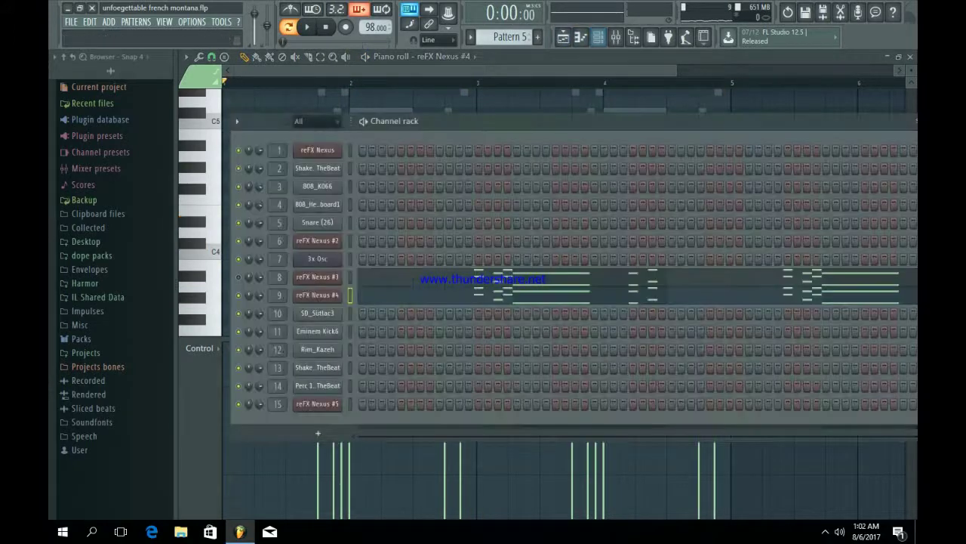
# Step: Play Pattern 5 from the channel rack, shift the rack to show more steps, and stop playback
pyautogui.scroll(-1, 511, 37)
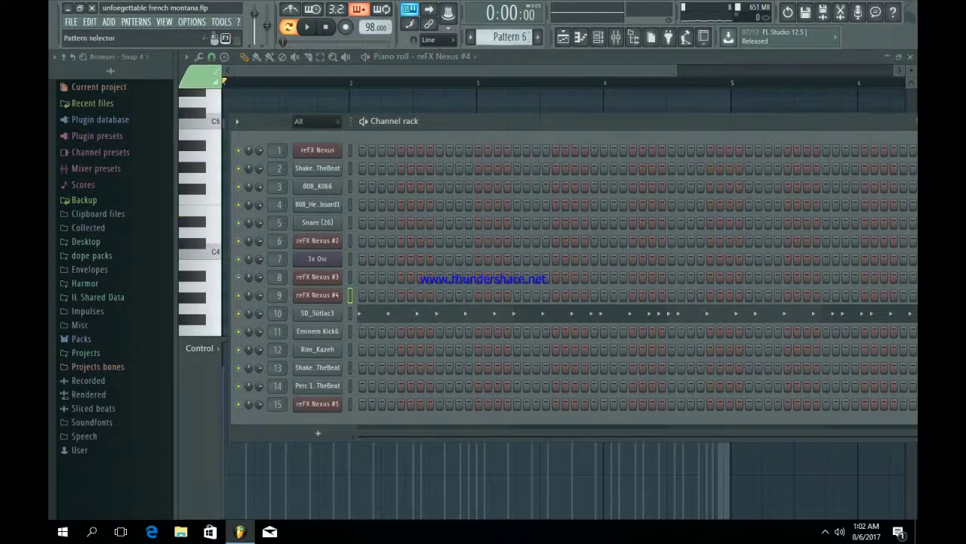
pyautogui.scroll(1, 510, 37)
pyautogui.press('space')
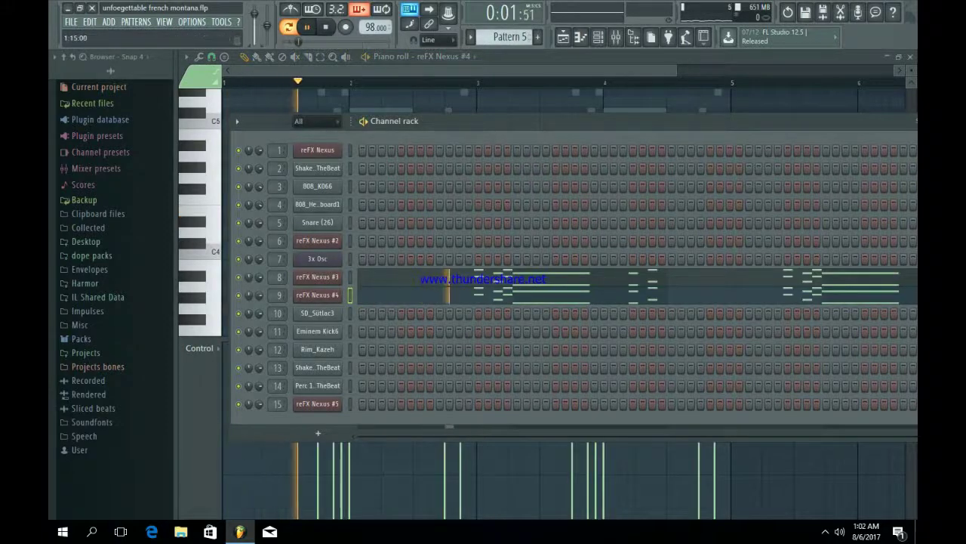
pyautogui.moveTo(529, 121); pyautogui.dragTo(478, 122)
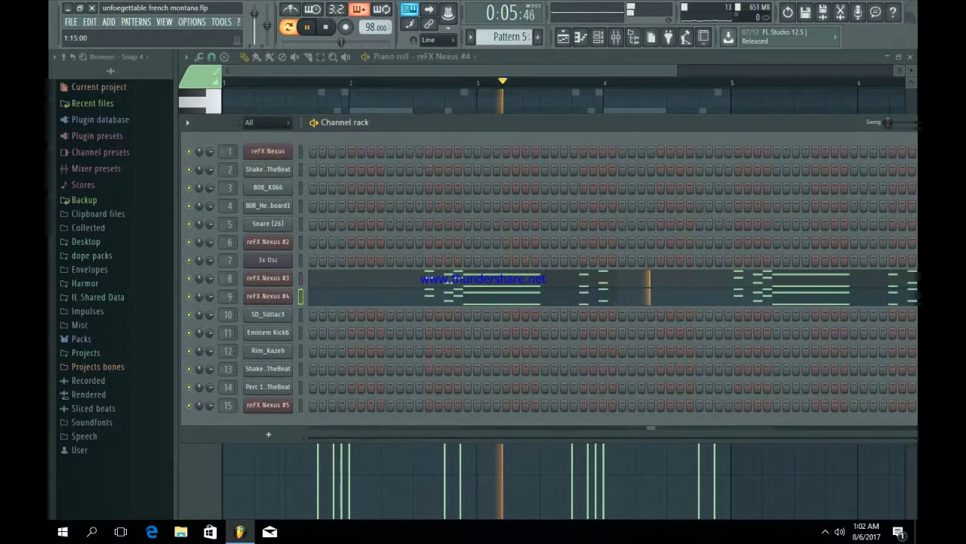
pyautogui.moveTo(478, 121)
pyautogui.mouseDown()
pyautogui.moveTo(438, 141)
pyautogui.moveTo(448, 126)
pyautogui.moveTo(484, 124)
pyautogui.mouseUp()
pyautogui.press('space')
# Step: Switch to Pattern 6 and inspect the sample settings of the SD_Sütlac3 channel
pyautogui.moveTo(510, 37); pyautogui.dragTo(509, 30)
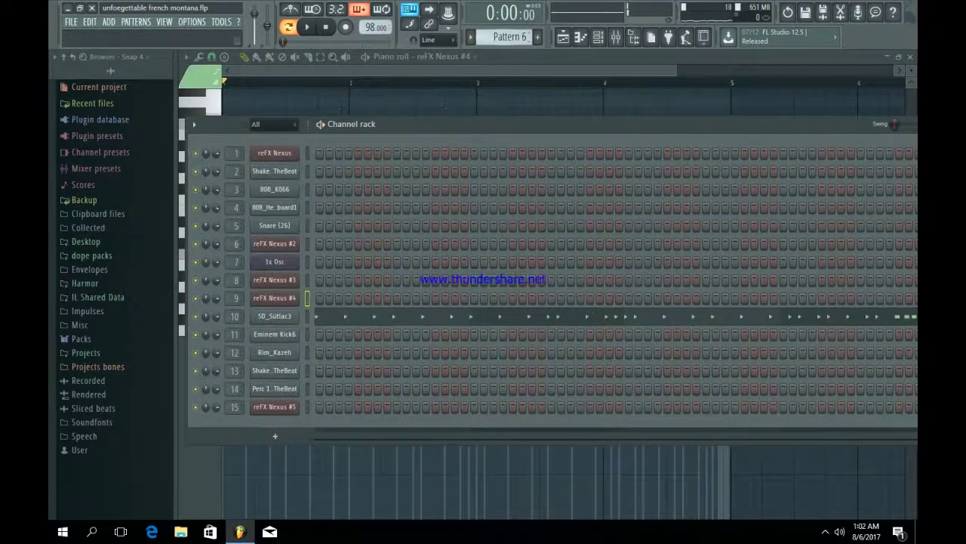
pyautogui.click(274, 316)
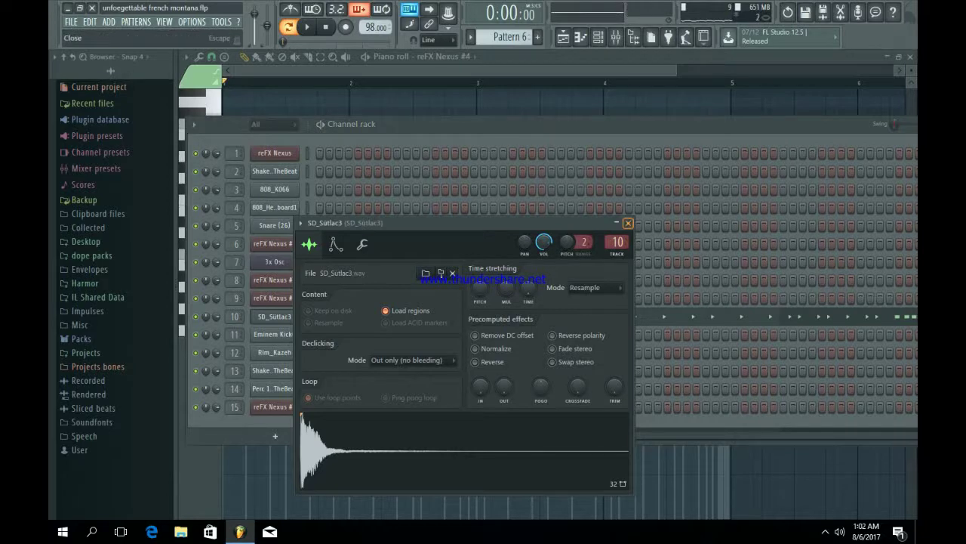
pyautogui.click(627, 222)
# Step: Examine the SD_Sütlac3 notes and velocities of Pattern 6 in the piano roll during playback, and return to the channel rack
pyautogui.click(370, 317)
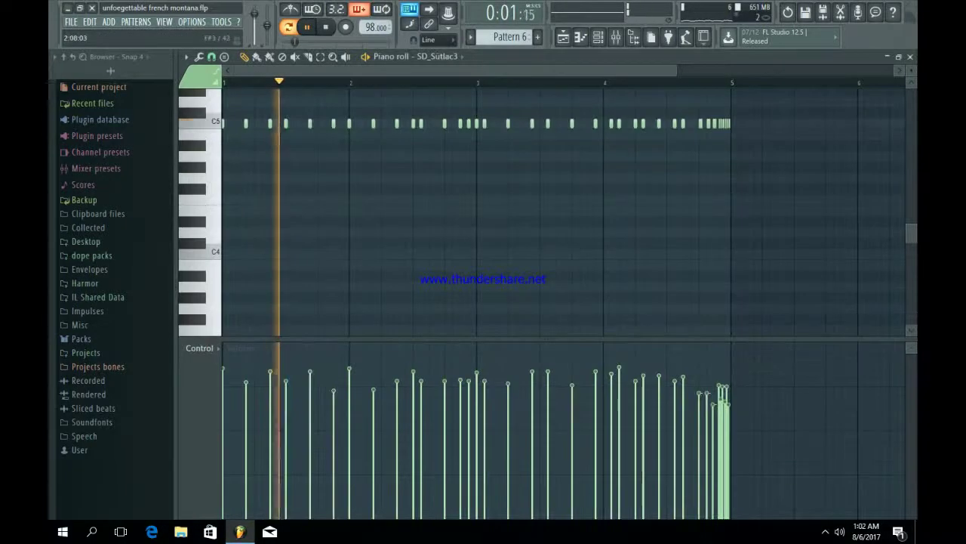
pyautogui.scroll(1, 420, 302)
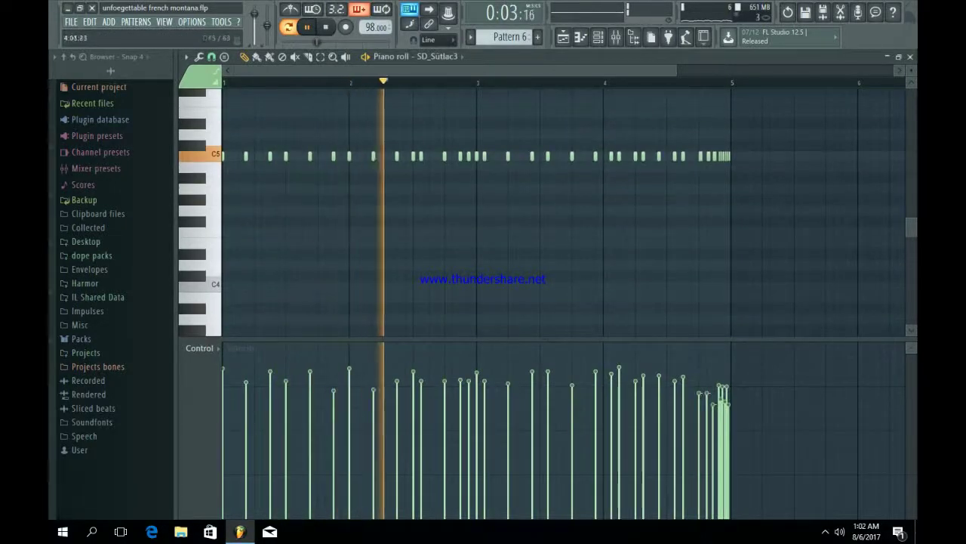
pyautogui.moveTo(676, 70); pyautogui.dragTo(591, 71)
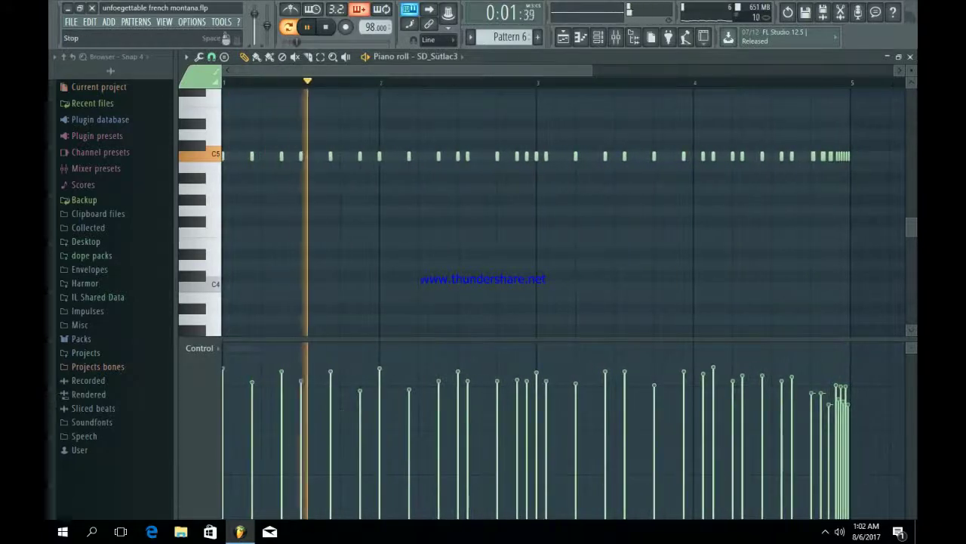
pyautogui.press('space')
pyautogui.click(599, 37)
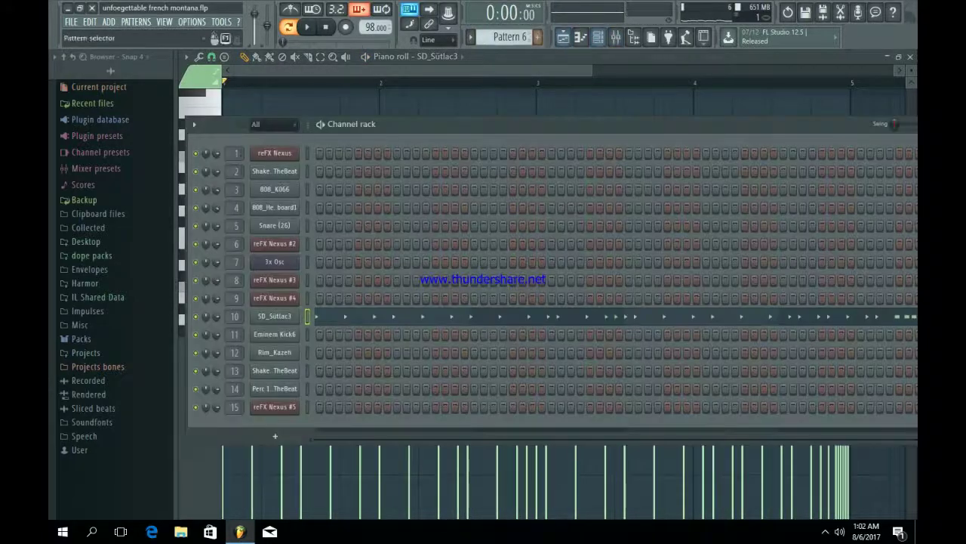
# Step: Switch to Pattern 7 and preview the 808_K066 sample in its channel settings
pyautogui.press('KP_Add')
pyautogui.press('KP_Add')
pyautogui.press('KP_Subtract')
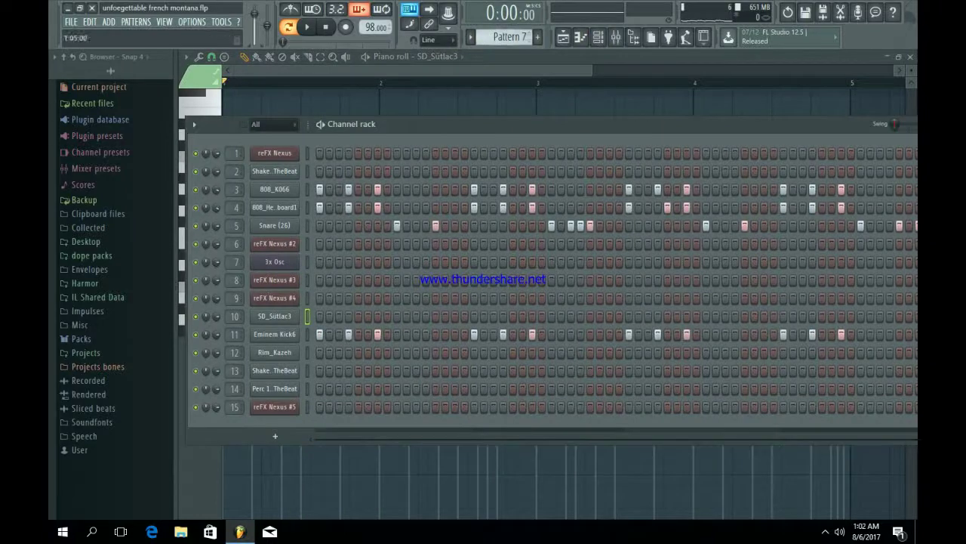
pyautogui.click(274, 189)
pyautogui.click(384, 451)
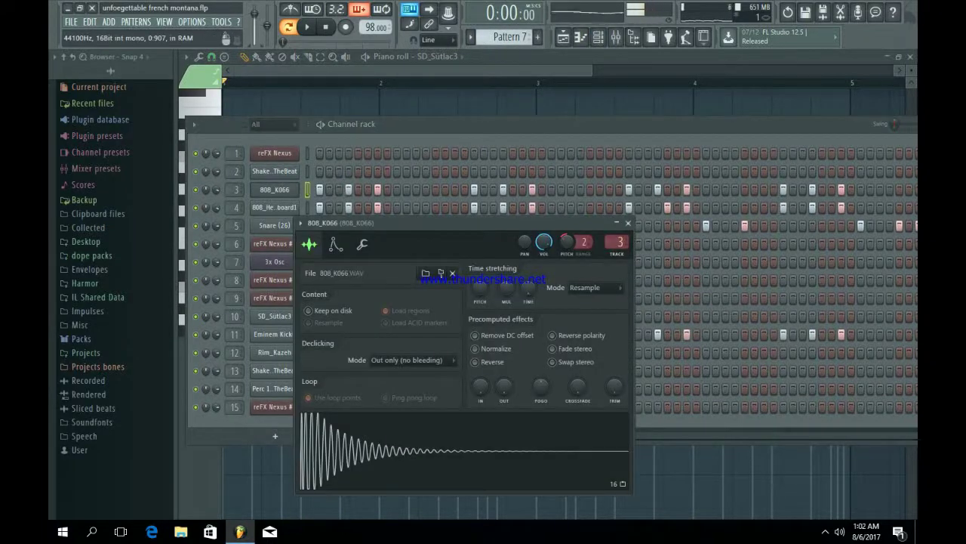
pyautogui.click(627, 223)
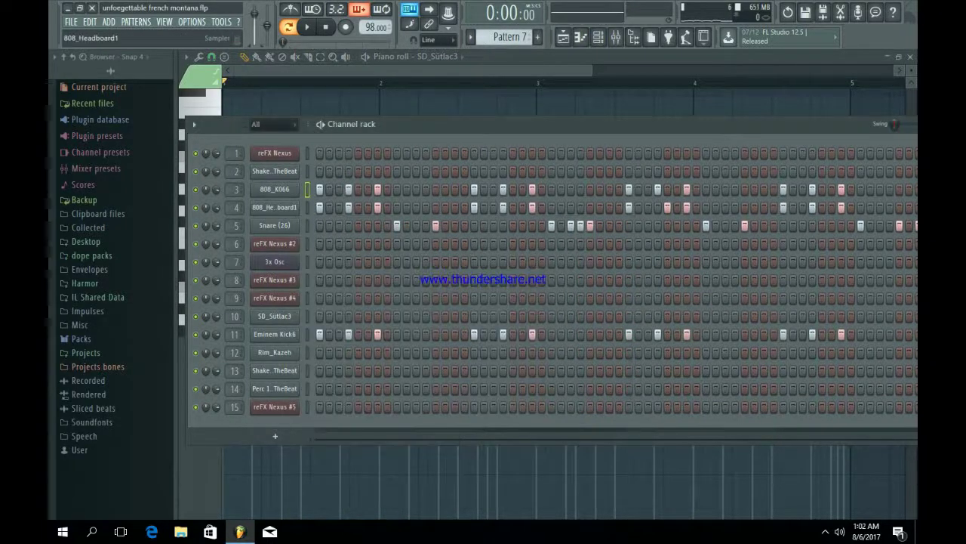
# Step: Inspect the 808_Headboard1, Snare (26) and Eminem Kick6 samples of Pattern 7
pyautogui.click(274, 207)
pyautogui.click(518, 114)
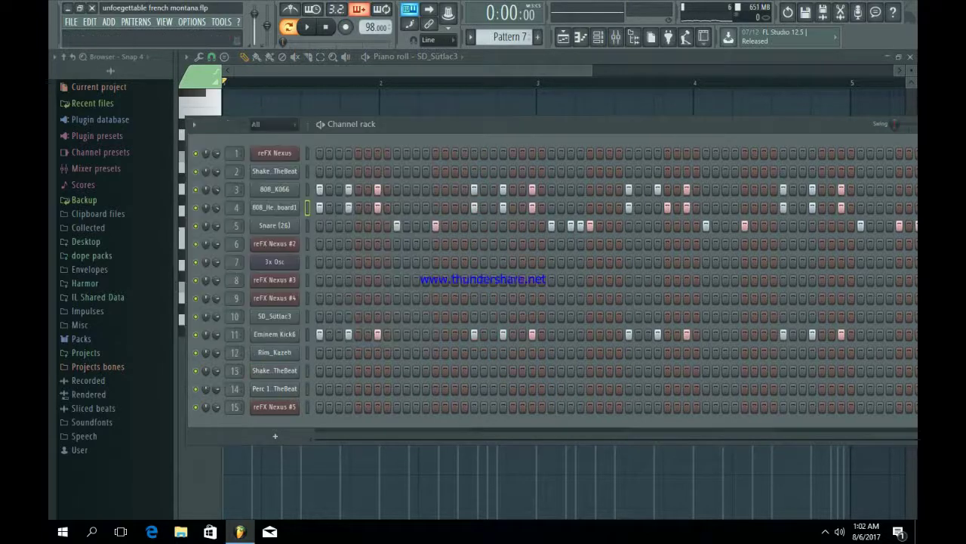
pyautogui.click(274, 225)
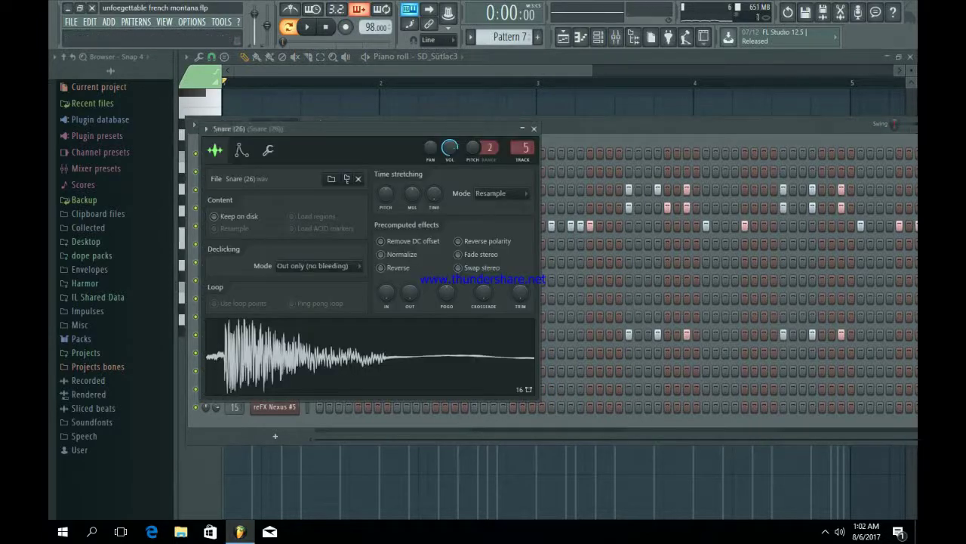
pyautogui.click(534, 129)
pyautogui.click(274, 189)
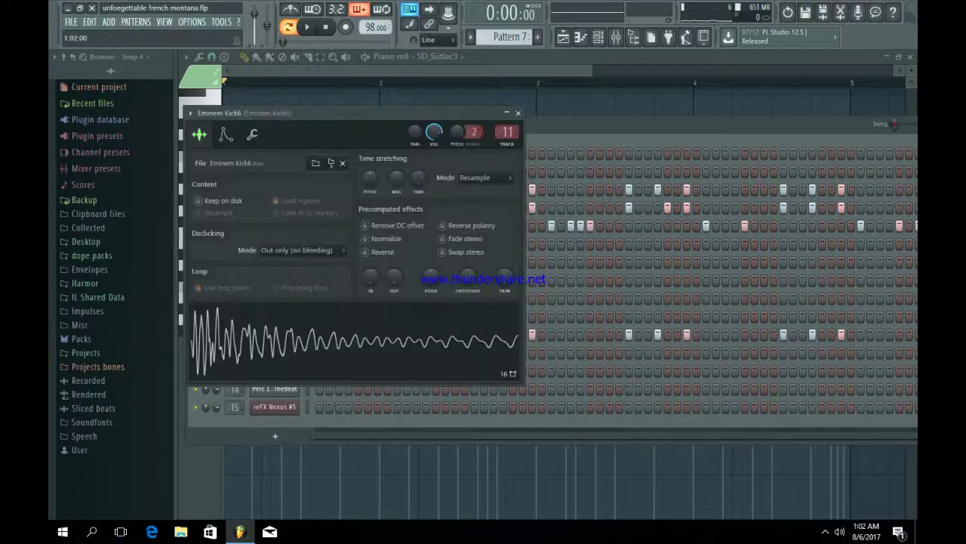
pyautogui.click(517, 113)
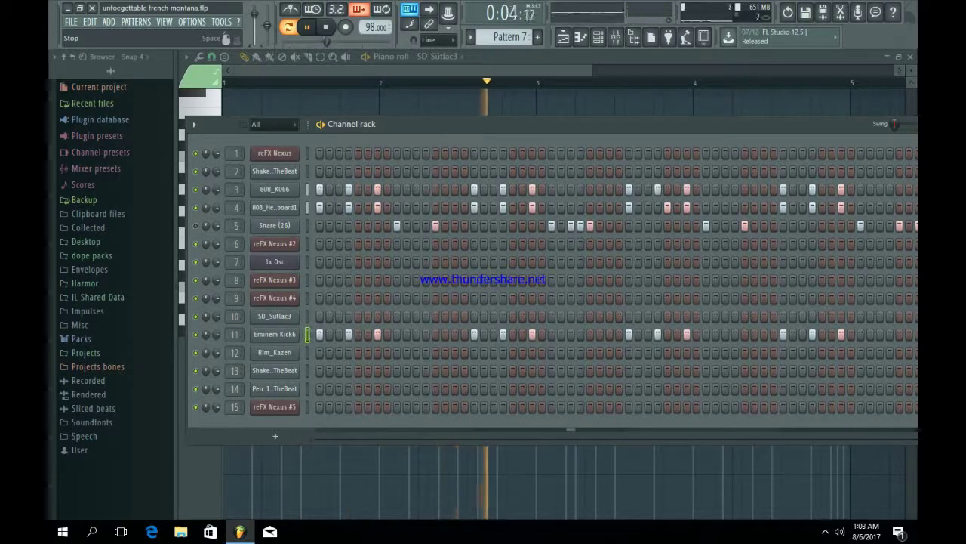
# Step: Play the full drum sequence of Pattern 7 and reposition the channel rack slightly
pyautogui.press('space')
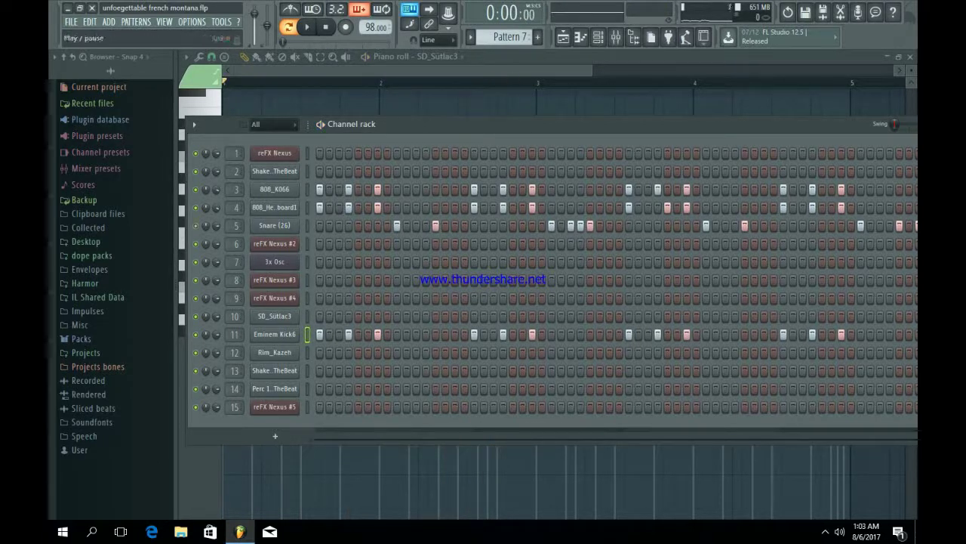
pyautogui.press('space')
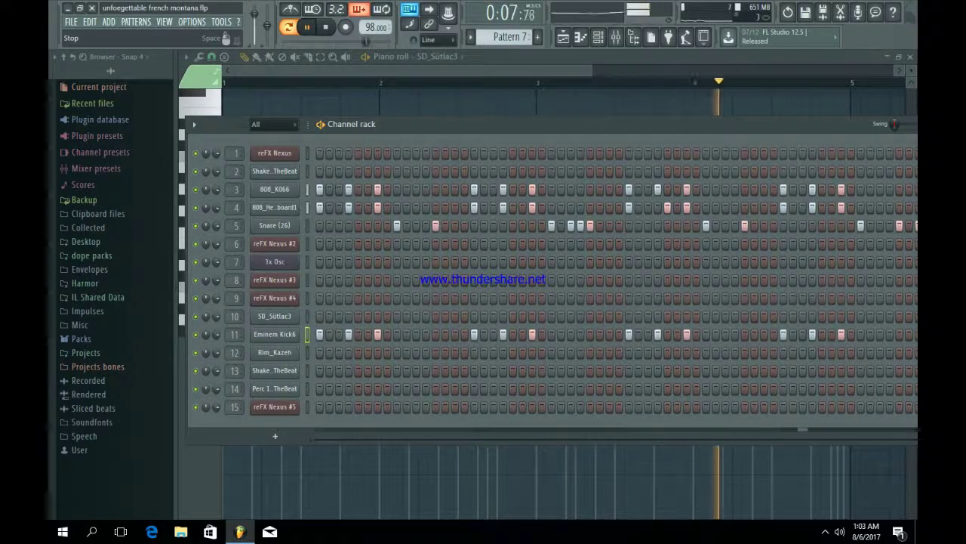
pyautogui.moveTo(411, 124)
pyautogui.mouseDown()
pyautogui.moveTo(340, 130)
pyautogui.moveTo(416, 117)
pyautogui.mouseUp()
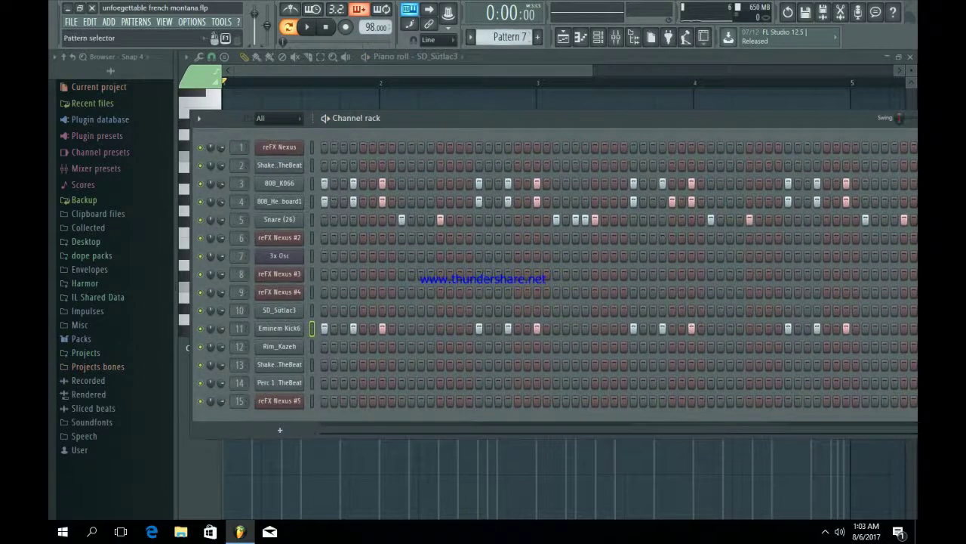
# Step: Switch to Pattern 8 and inspect the Shaker 12 and Rim_Kazeh samples
pyautogui.scroll(-1, 510, 37)
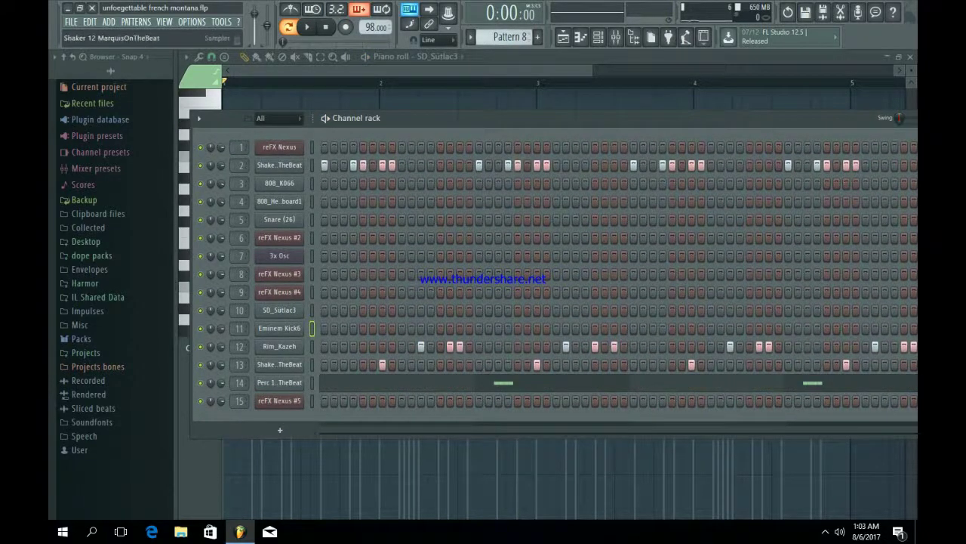
pyautogui.click(279, 165)
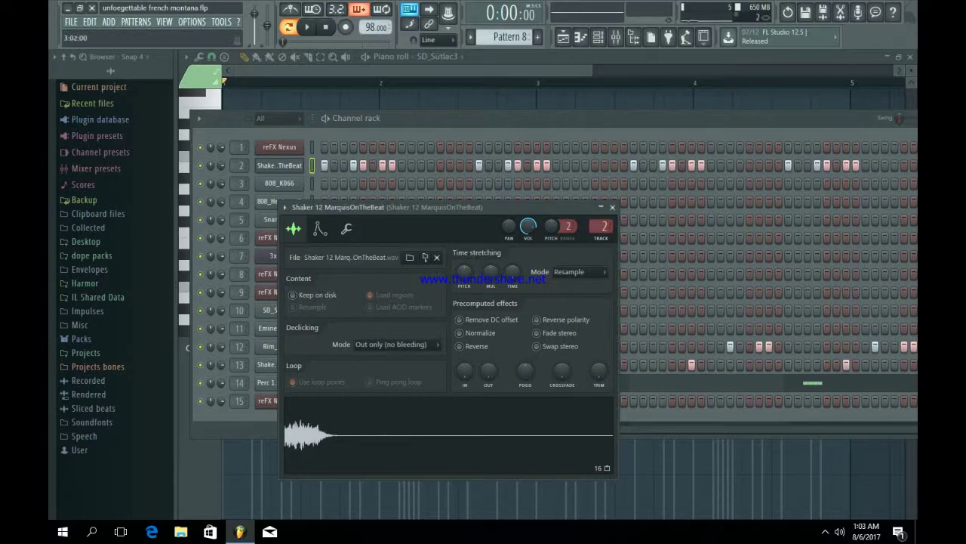
pyautogui.click(612, 207)
pyautogui.click(268, 346)
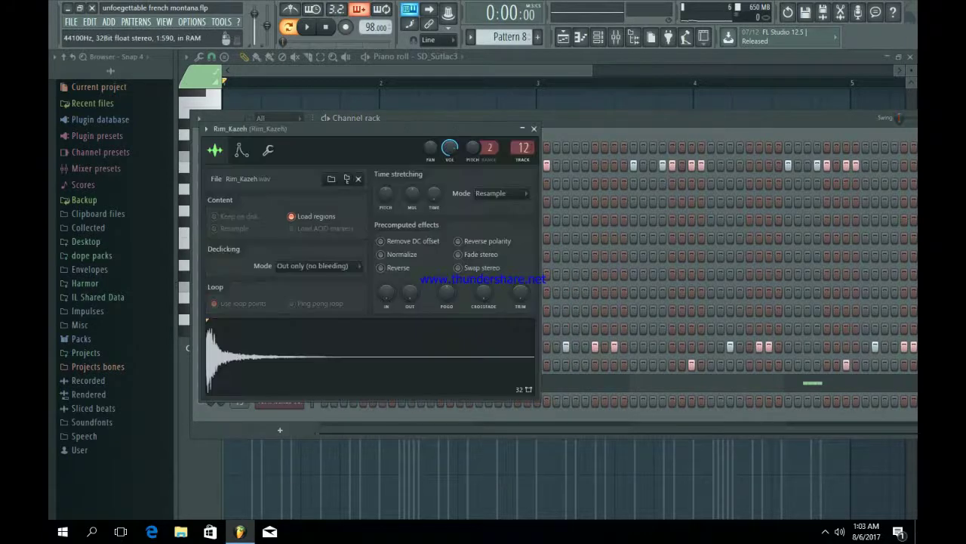
pyautogui.click(534, 128)
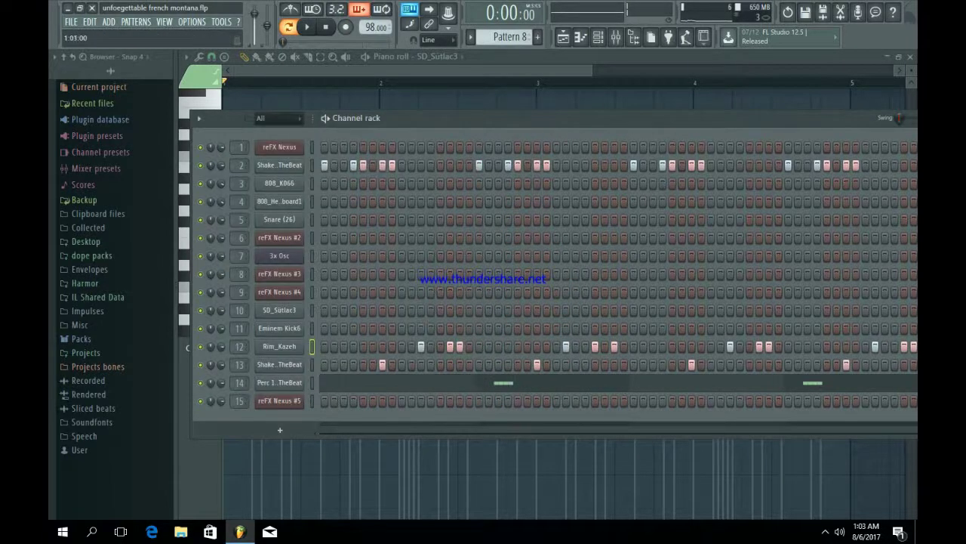
# Step: Inspect the Shaker 16 and Perc 13 samples of Pattern 8
pyautogui.click(280, 364)
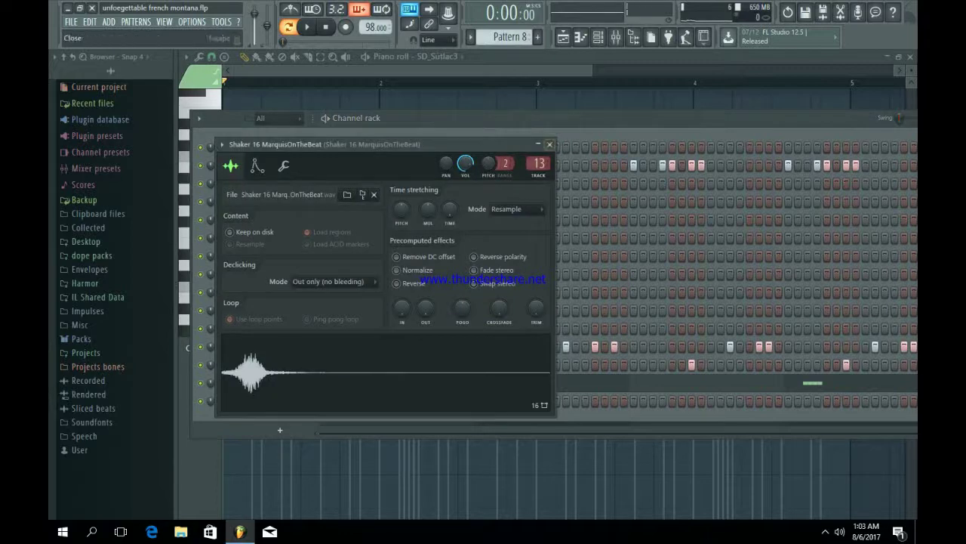
pyautogui.click(549, 143)
pyautogui.click(280, 382)
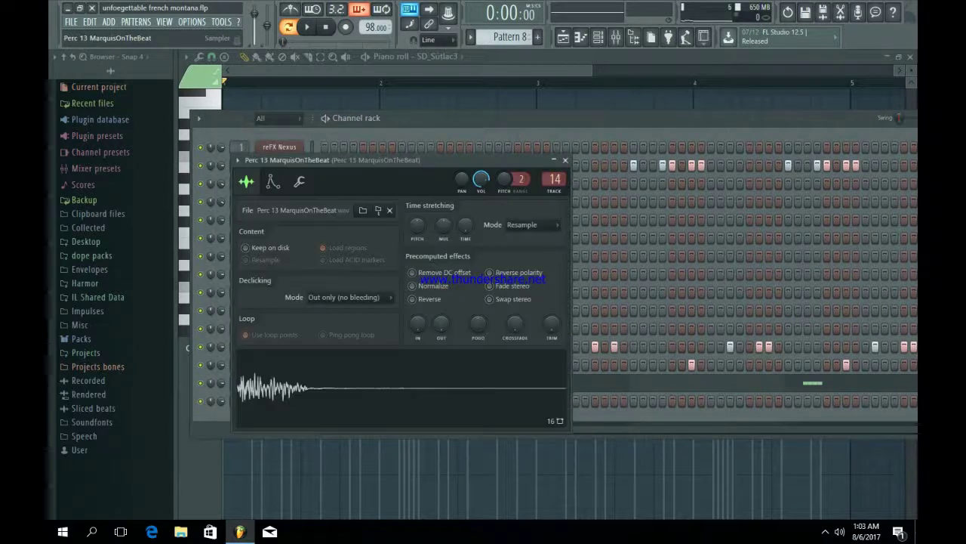
# Step: Play Pattern 8 and audition the Shaker 12, Rim_Kazeh and Shaker 16 channels separately, moving the channel rack slightly aside
pyautogui.click(565, 160)
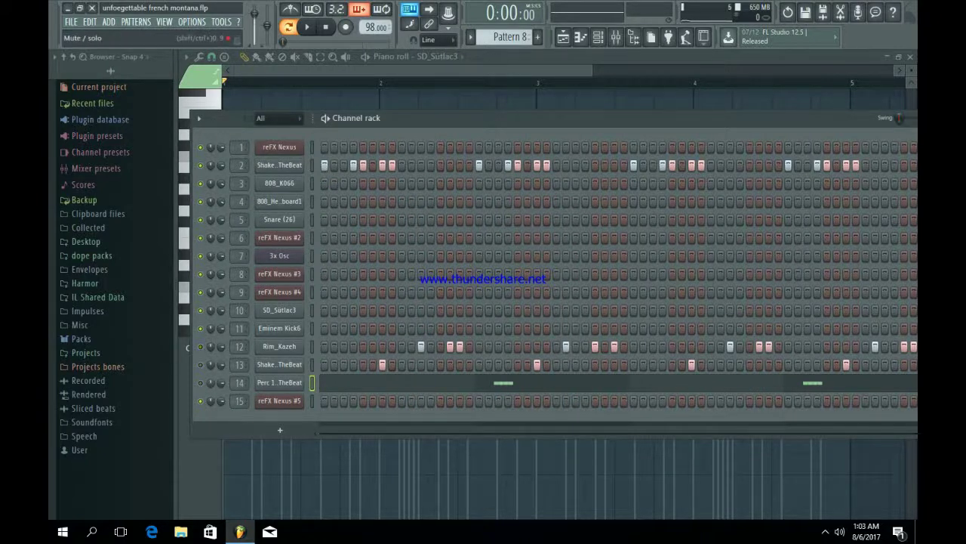
pyautogui.click(307, 27)
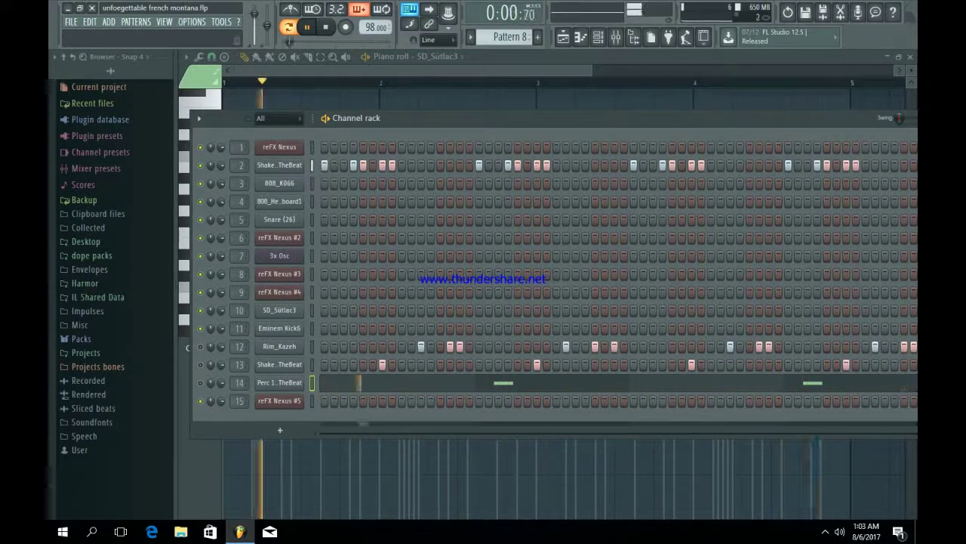
pyautogui.press('space')
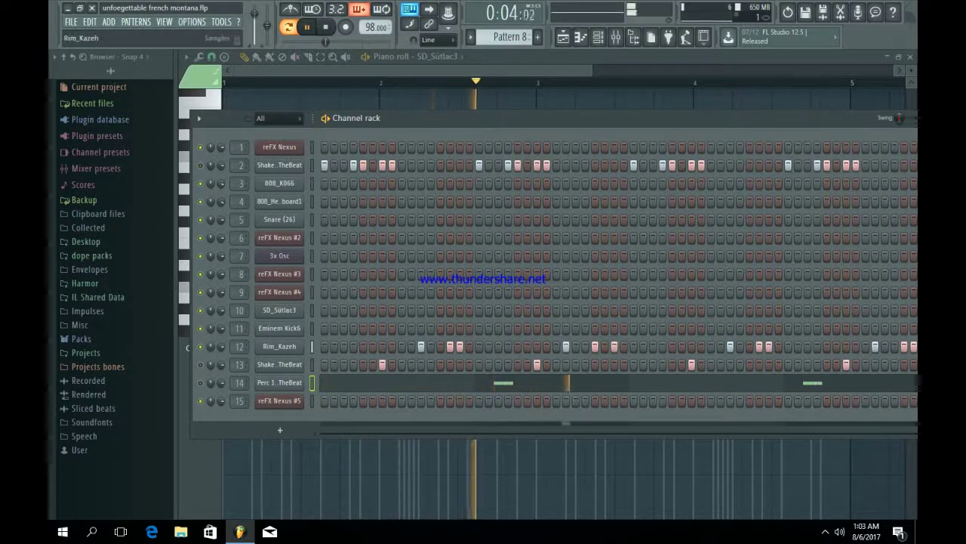
pyautogui.click(280, 346)
pyautogui.click(535, 129)
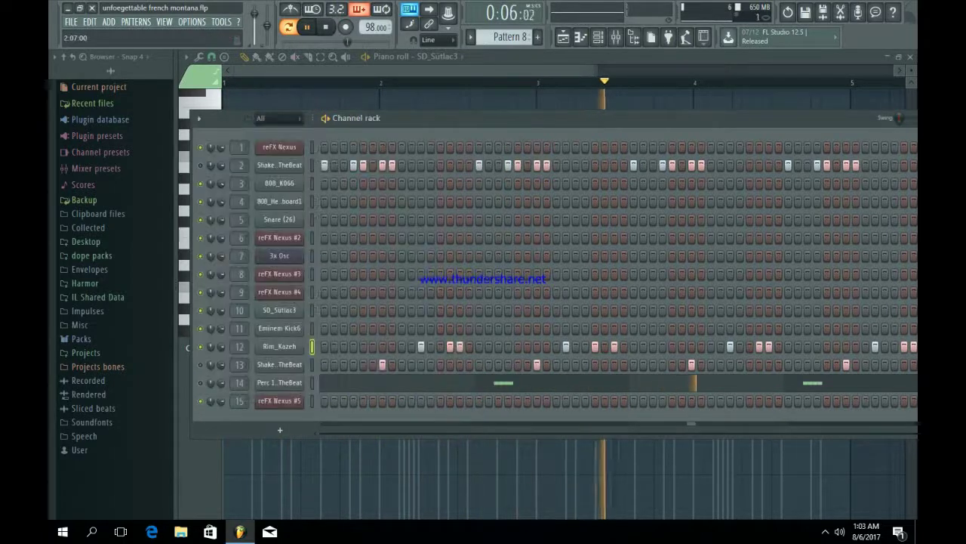
pyautogui.moveTo(586, 117)
pyautogui.mouseDown()
pyautogui.moveTo(529, 116)
pyautogui.moveTo(574, 120)
pyautogui.mouseUp()
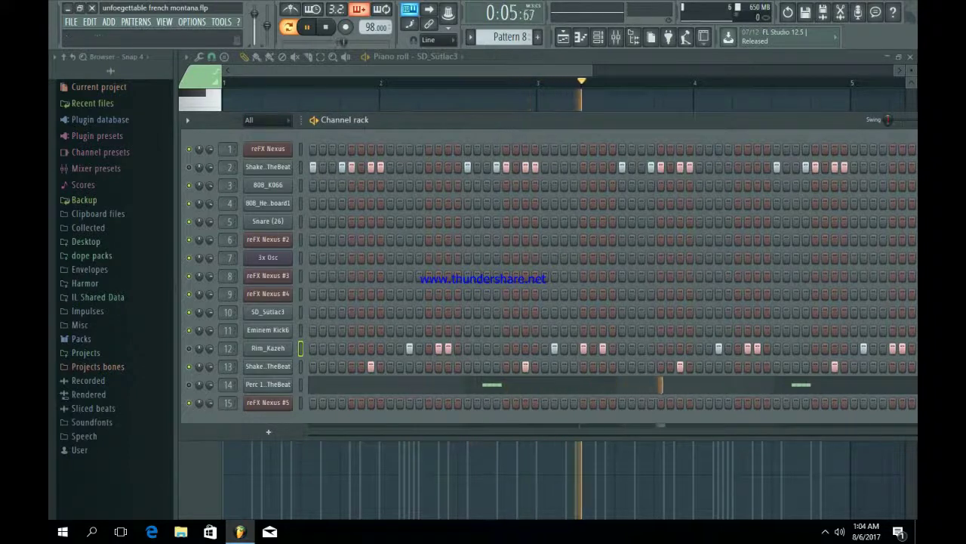
pyautogui.press('space')
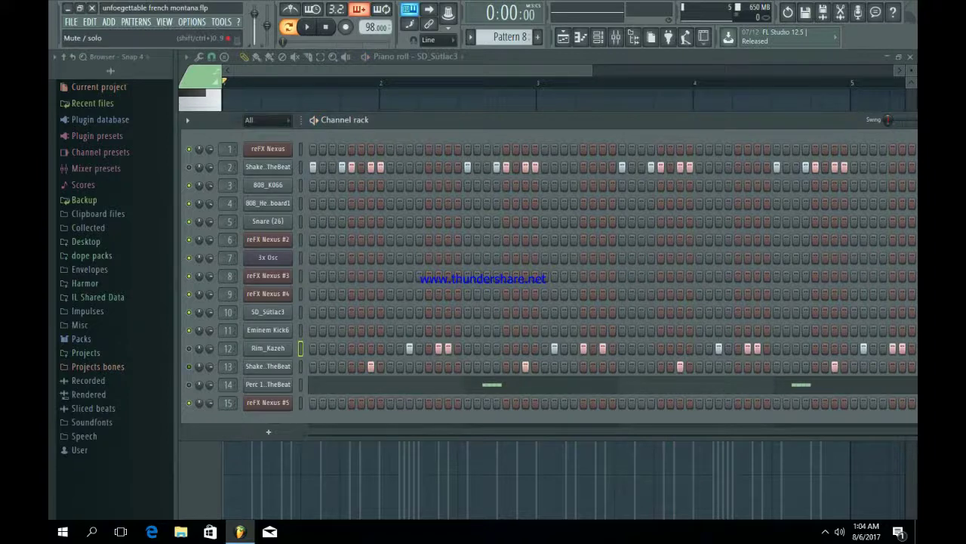
# Step: Inspect the Perc 13 sample of Pattern 8 and play its notes in the piano roll
pyautogui.click(268, 384)
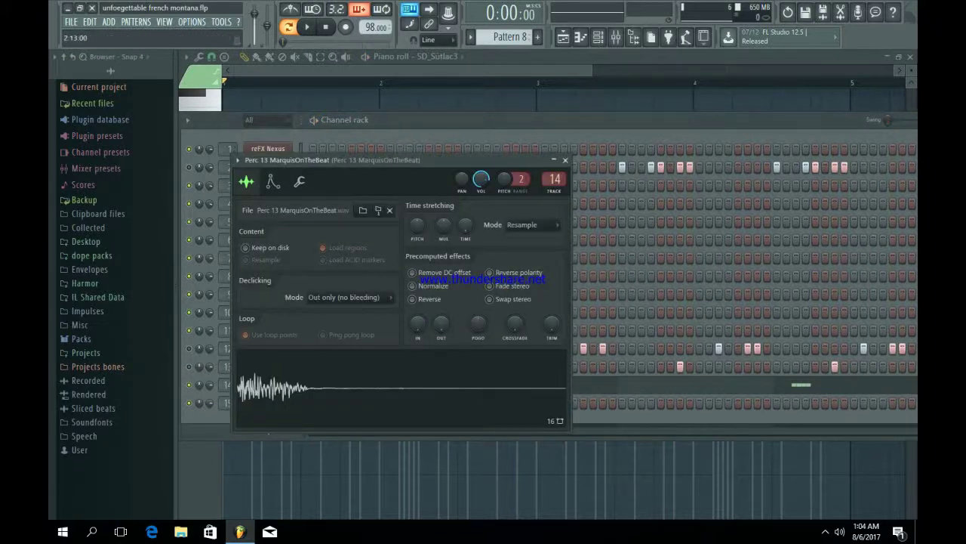
pyautogui.click(566, 160)
pyautogui.click(533, 385)
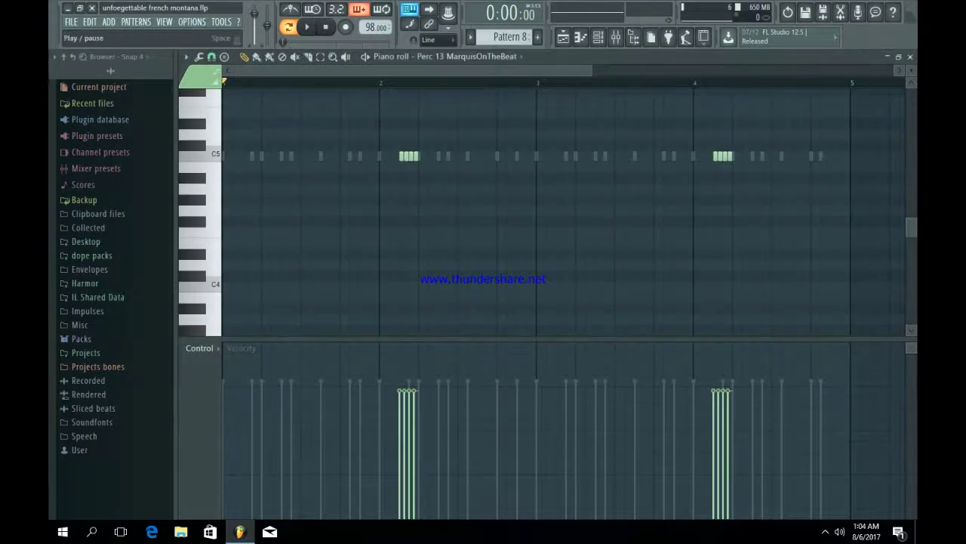
pyautogui.press('space')
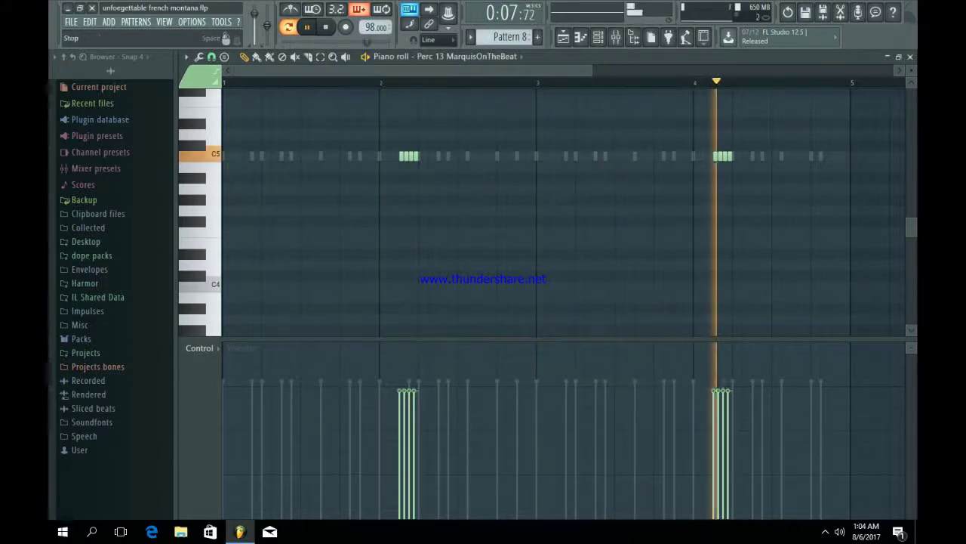
pyautogui.press('space')
# Step: Return to the channel rack, reposition it and play Pattern 8 with all channels on
pyautogui.click(598, 37)
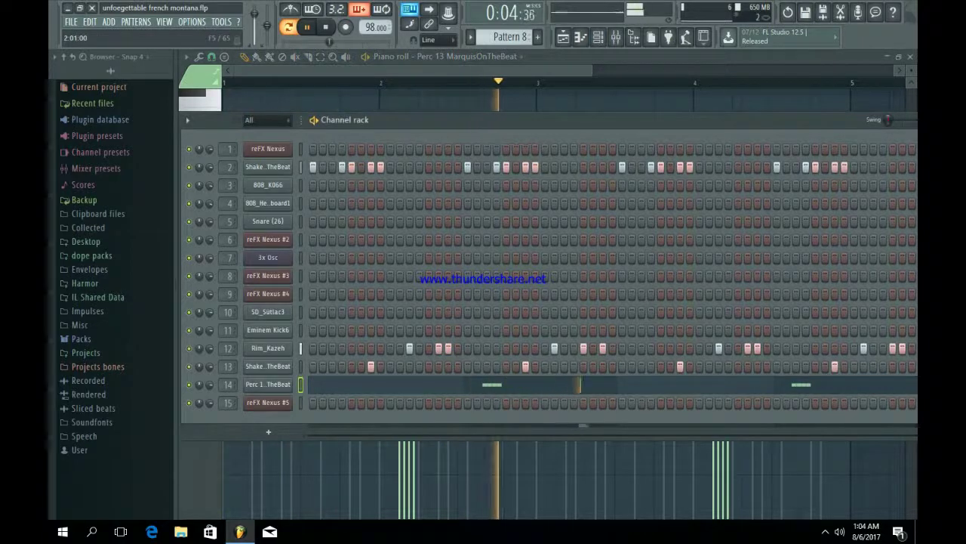
pyautogui.moveTo(384, 120); pyautogui.dragTo(358, 123)
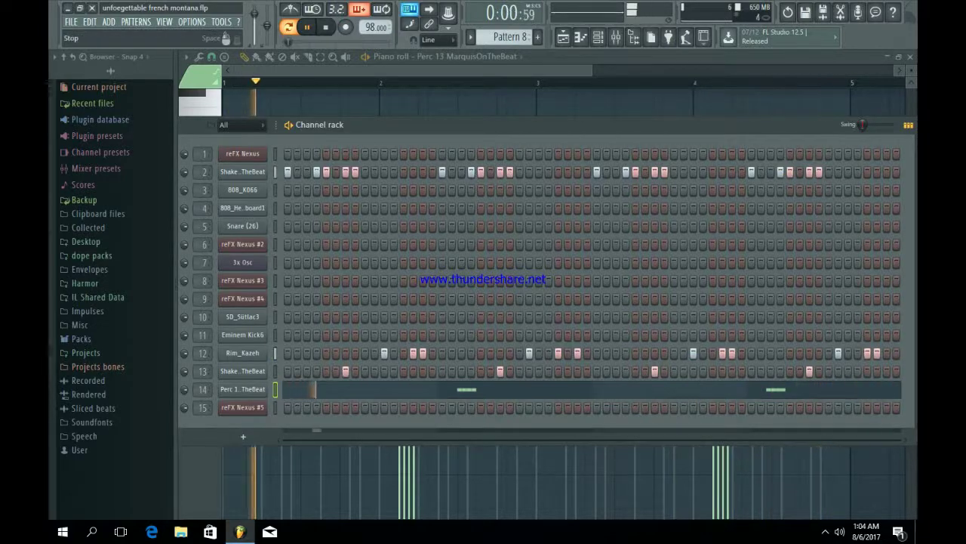
pyautogui.press('space')
# Step: Switch to Pattern 9, inspect its SD_Sütlac3 sample and play the pattern
pyautogui.scroll(-1, 510, 37)
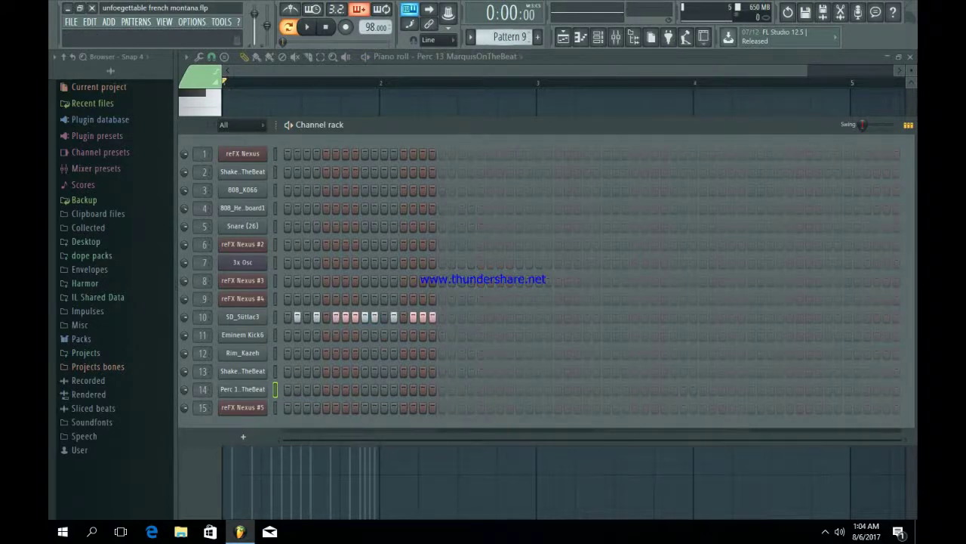
pyautogui.click(242, 317)
pyautogui.click(393, 451)
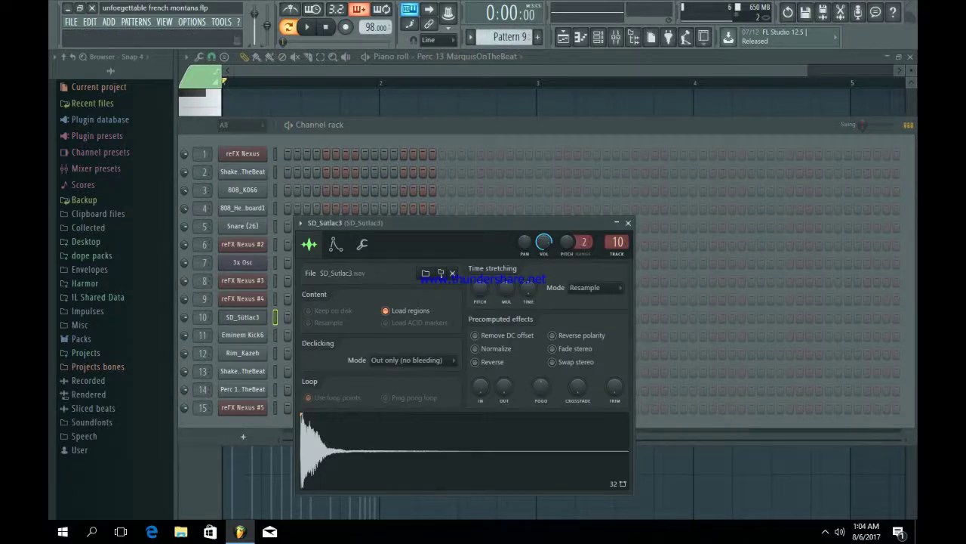
pyautogui.click(628, 222)
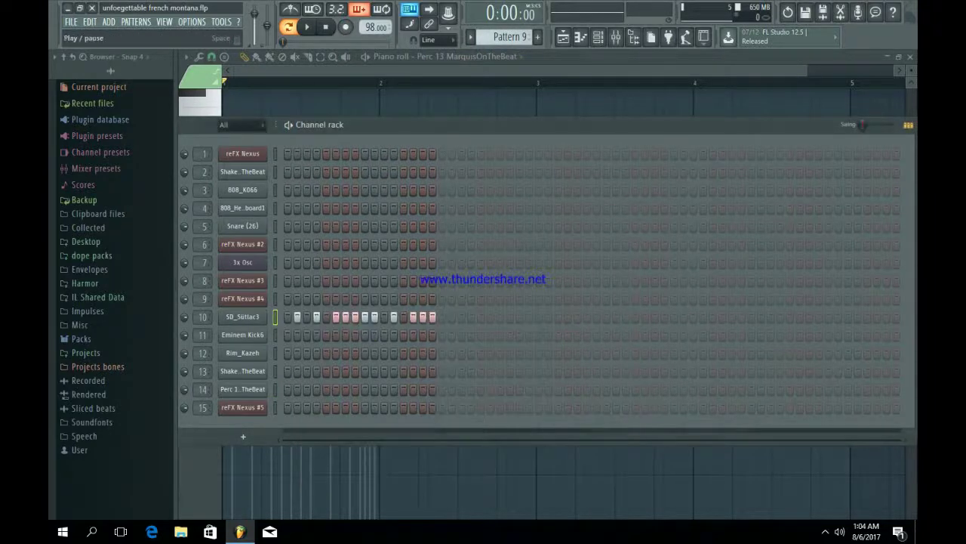
pyautogui.click(307, 26)
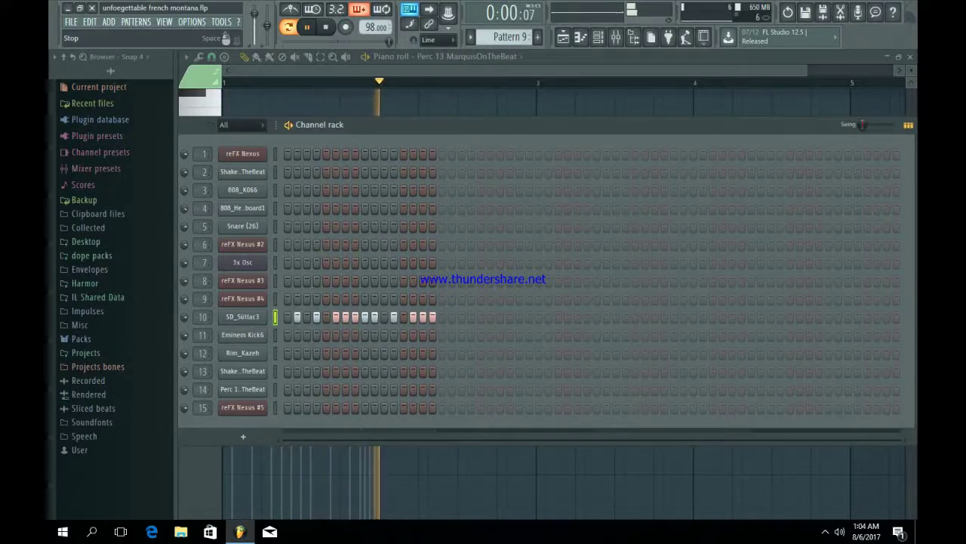
pyautogui.press('space')
# Step: Switch to Pattern 10, inspect the reFX Nexus #5 preset and play its chords in the piano roll
pyautogui.scroll(-1, 511, 37)
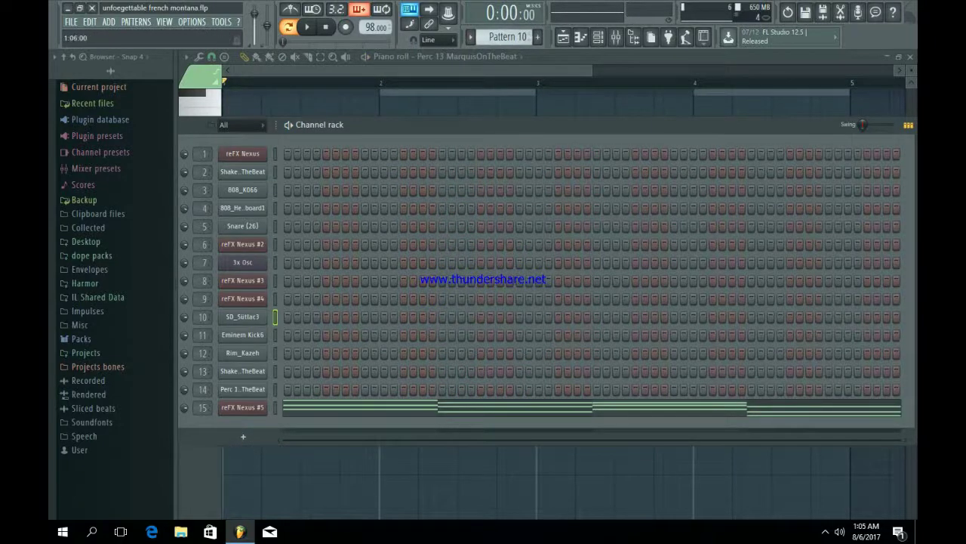
pyautogui.click(242, 408)
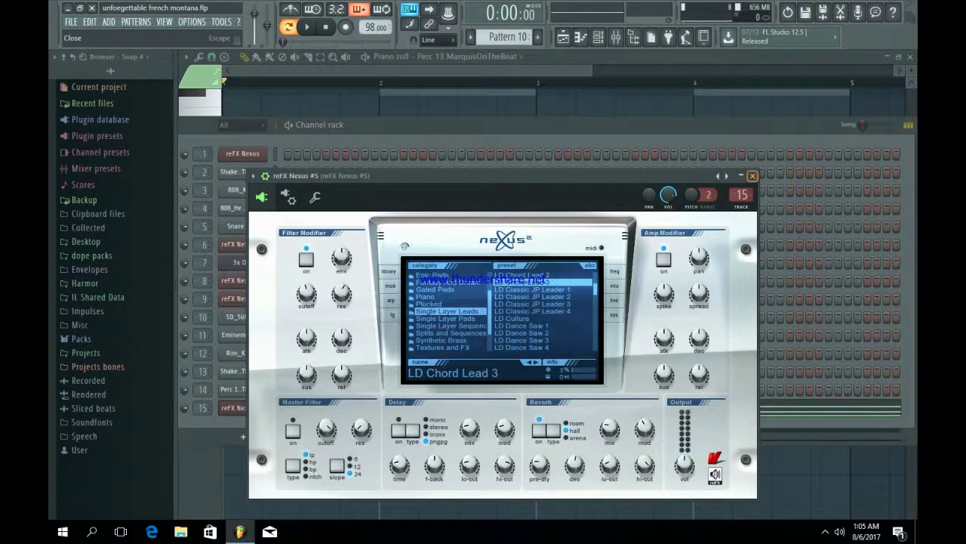
pyautogui.click(753, 176)
pyautogui.click(541, 407)
pyautogui.scroll(3, 542, 284)
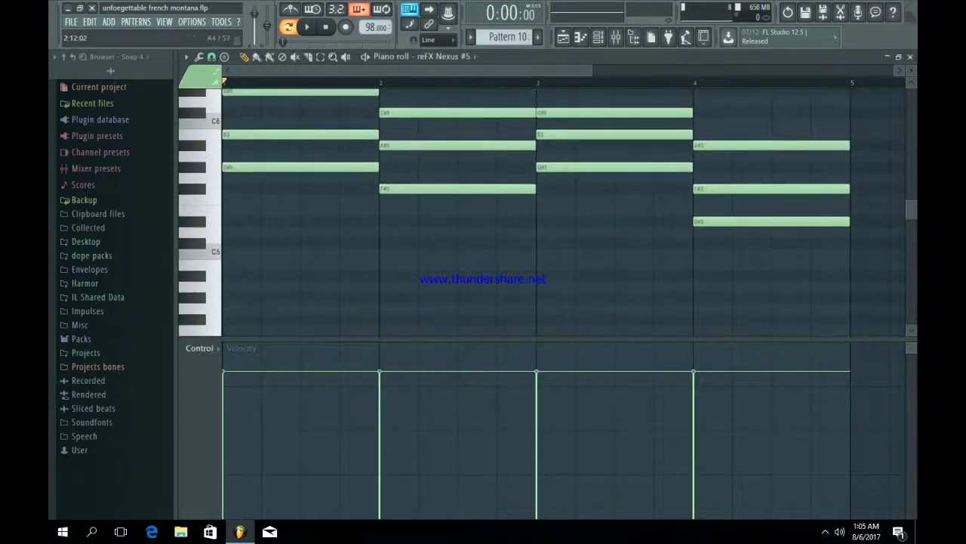
pyautogui.scroll(2, 541, 283)
pyautogui.press('space')
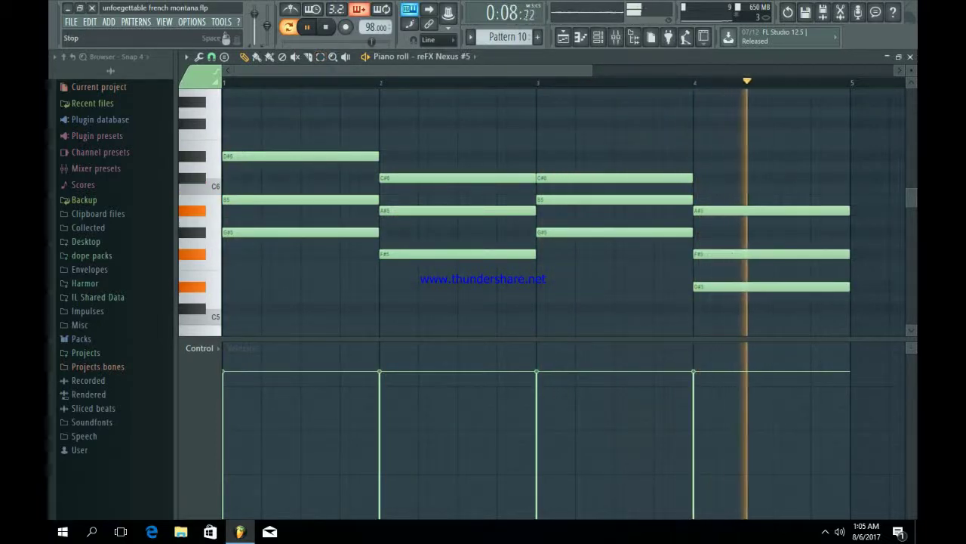
pyautogui.click(326, 27)
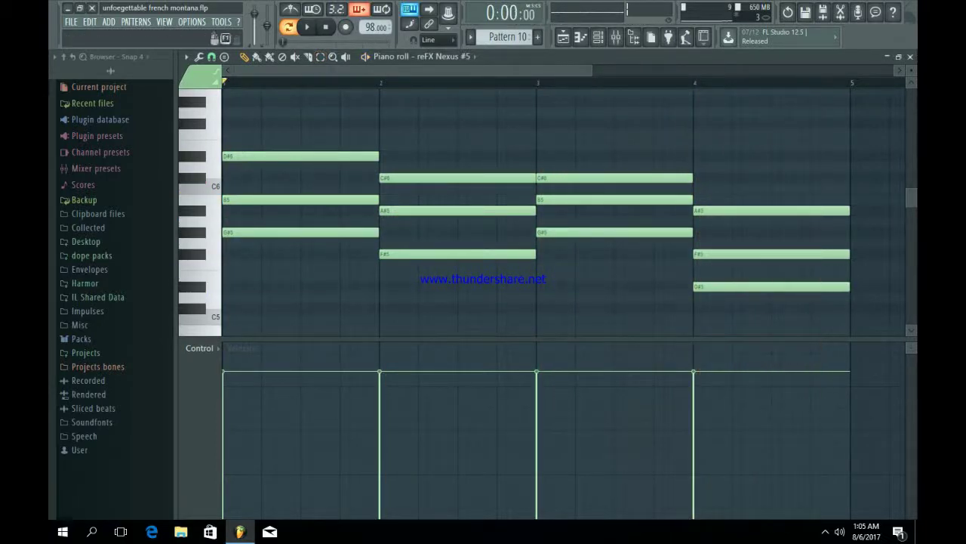
# Step: Switch to Pattern 11 and play the 3x Osc notes in the piano roll
pyautogui.click(598, 37)
pyautogui.scroll(-1, 509, 37)
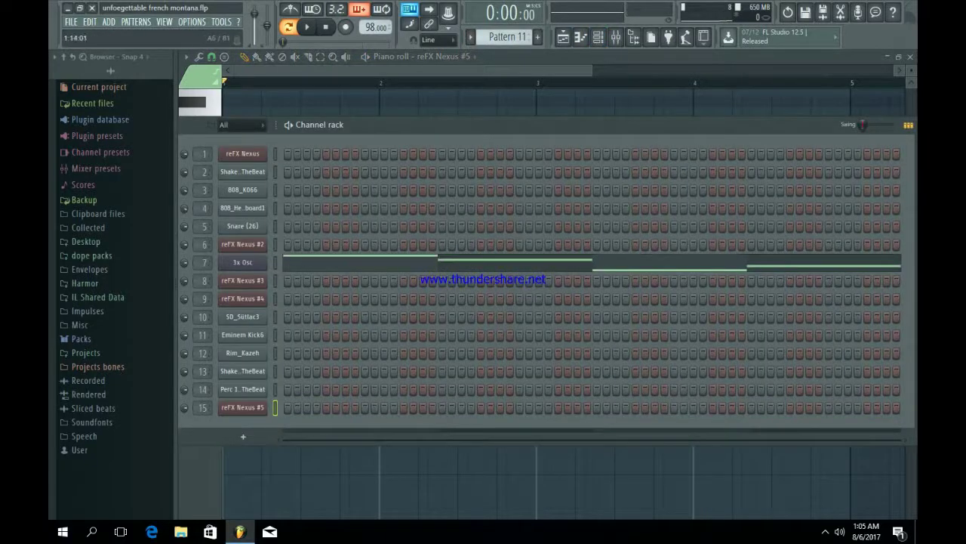
pyautogui.click(385, 262)
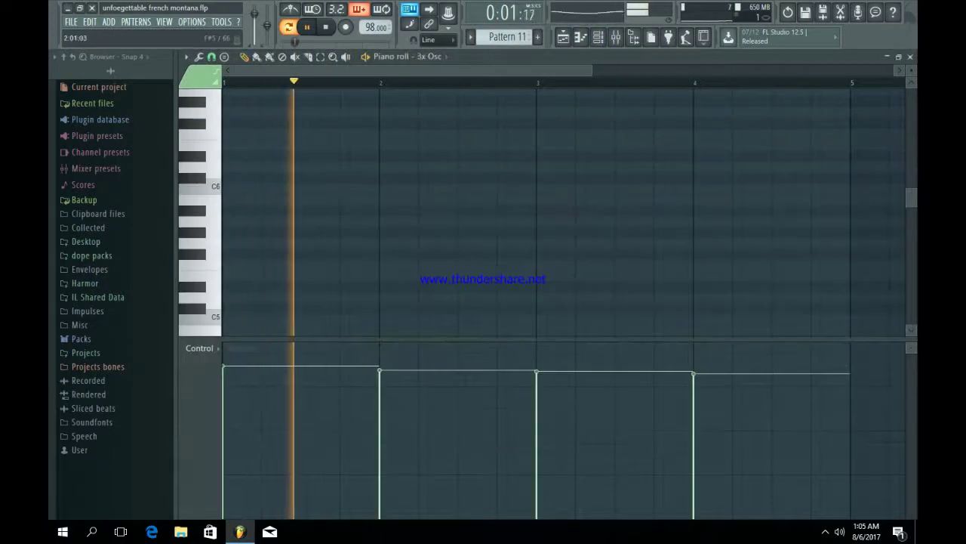
pyautogui.scroll(-5, 386, 262)
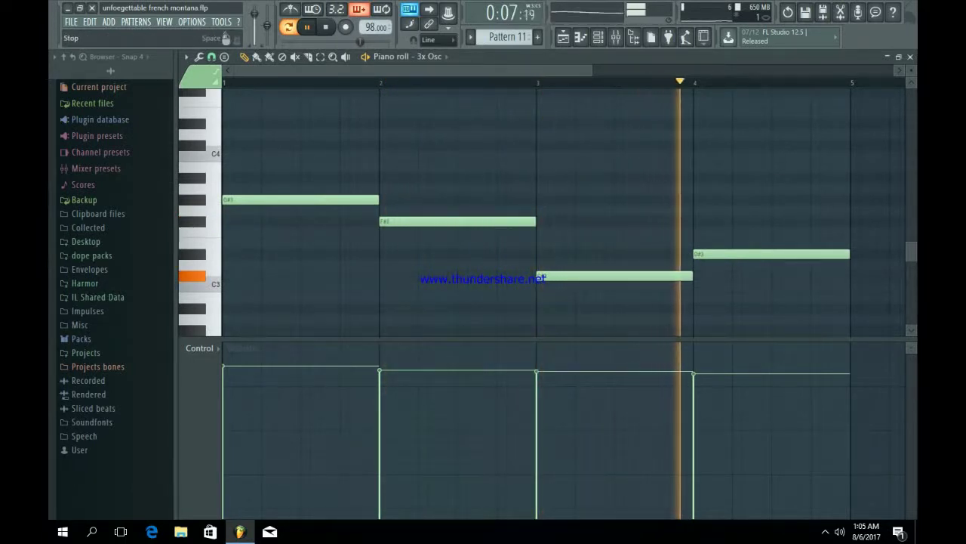
pyautogui.click(325, 27)
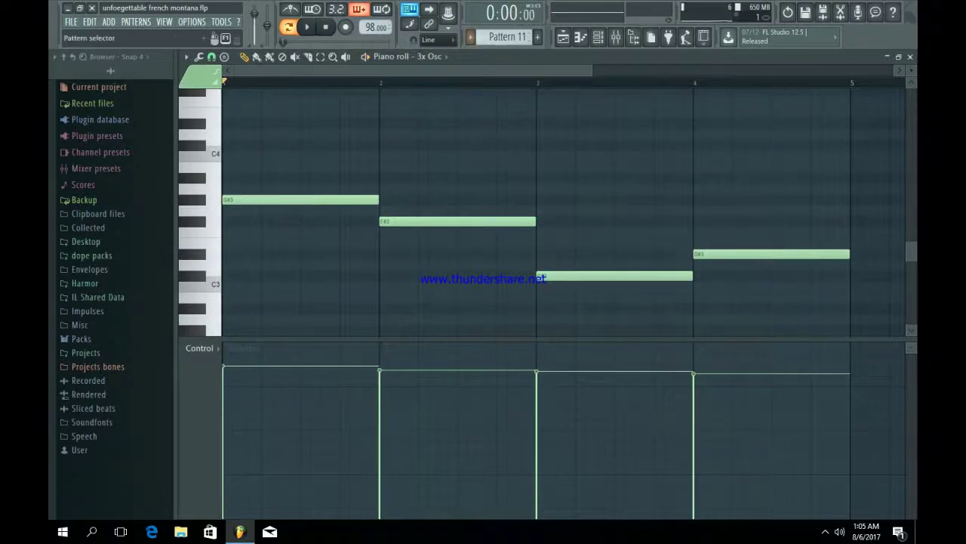
# Step: Open the playlist, solo Track 1 and play it from the start of the song
pyautogui.press('F6')
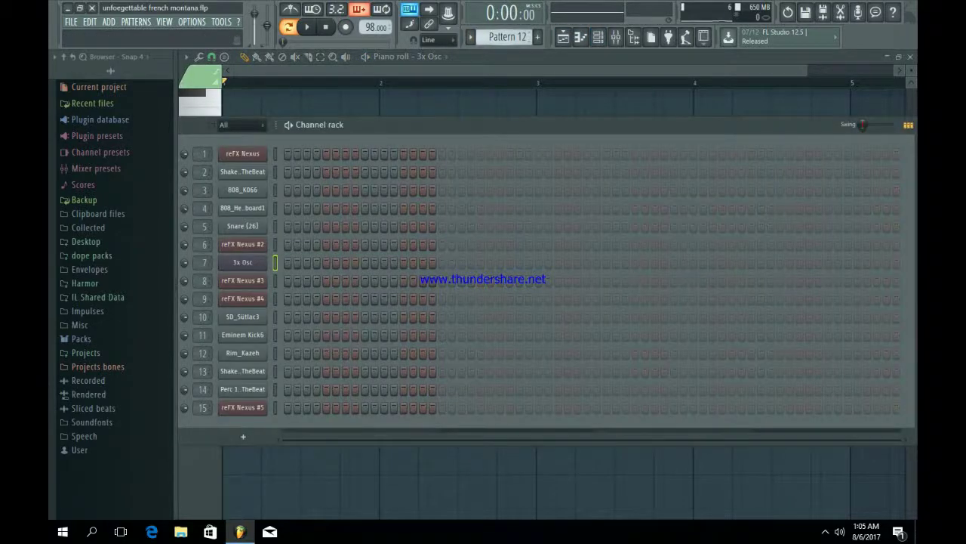
pyautogui.click(563, 36)
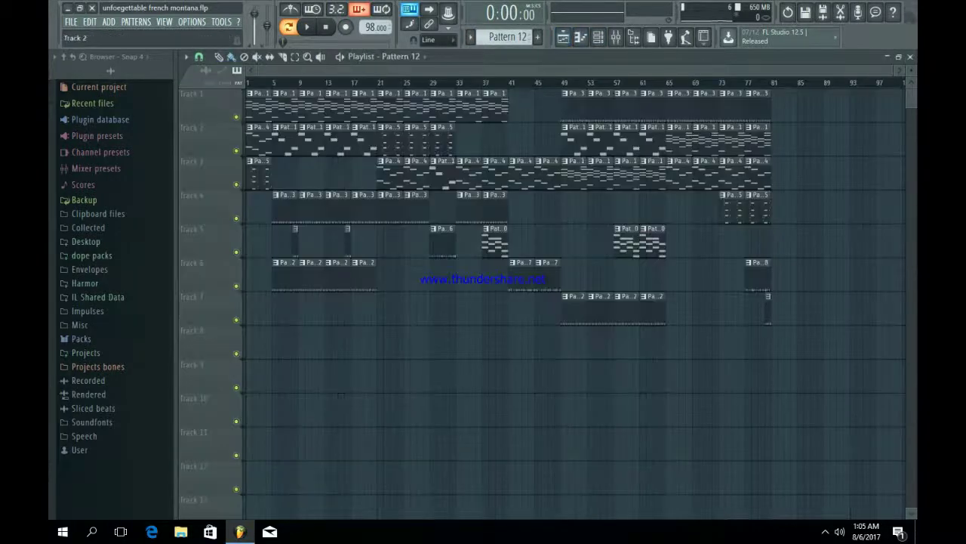
pyautogui.rightClick(236, 117)
pyautogui.click(307, 26)
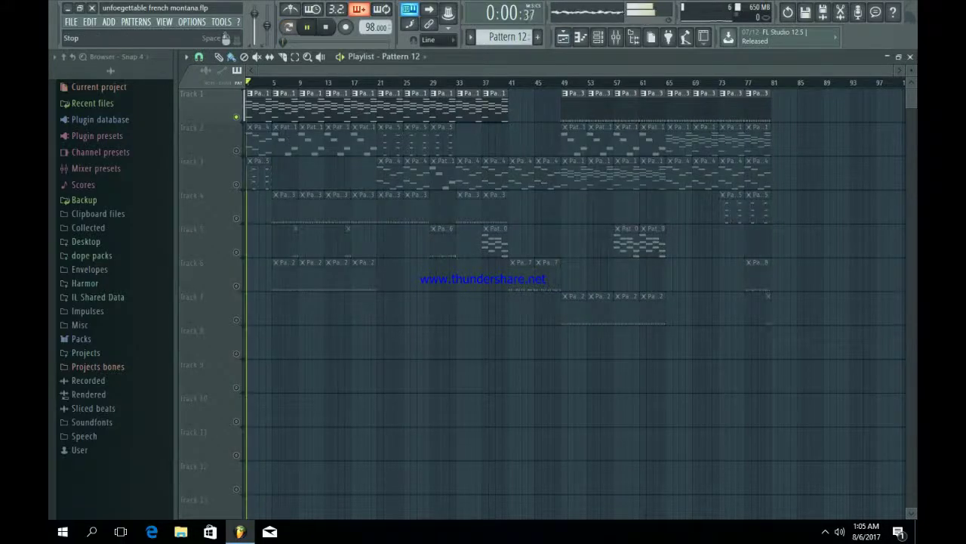
# Step: Load a fresh, empty Edison into the first effect slot of the Master mixer track, replacing the existing instance
pyautogui.click(616, 36)
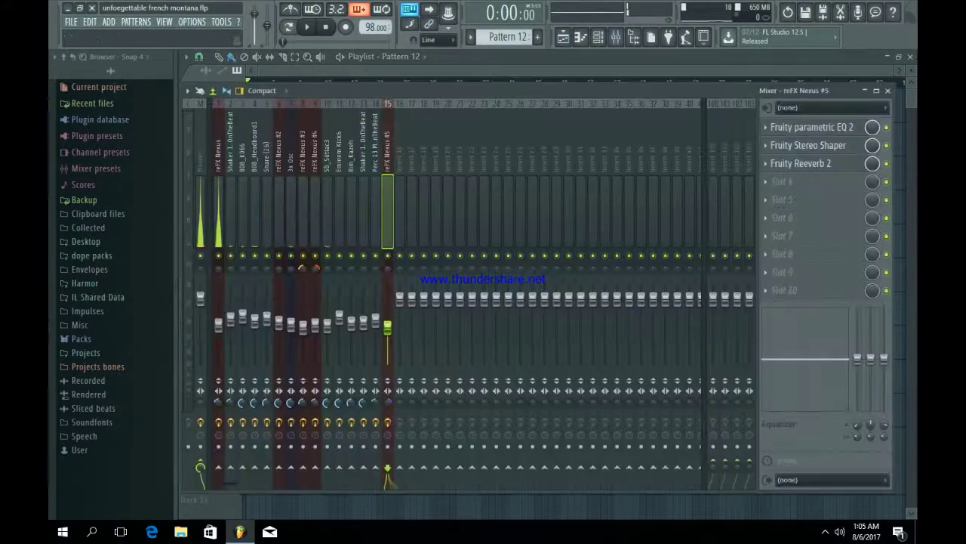
pyautogui.click(784, 127)
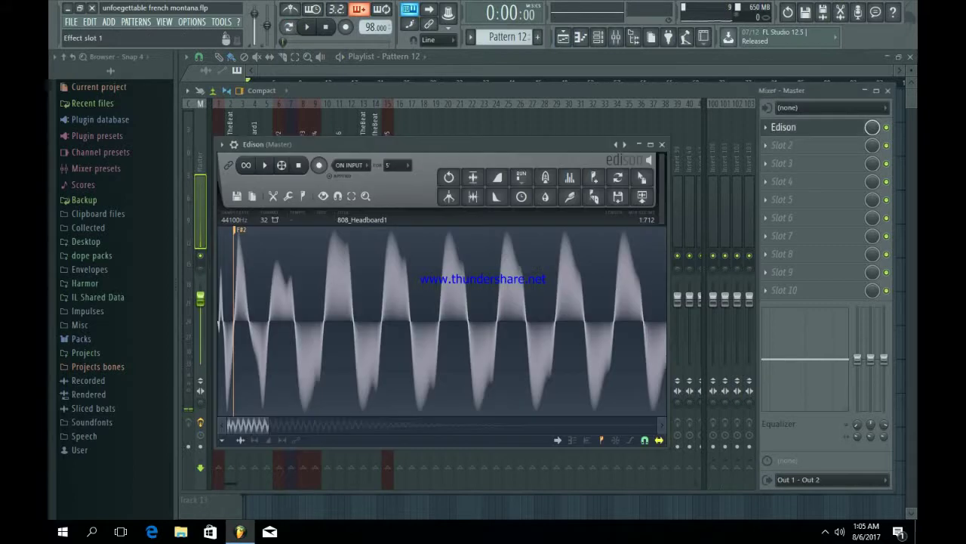
pyautogui.click(783, 127)
pyautogui.click(766, 127)
pyautogui.moveTo(783, 144)
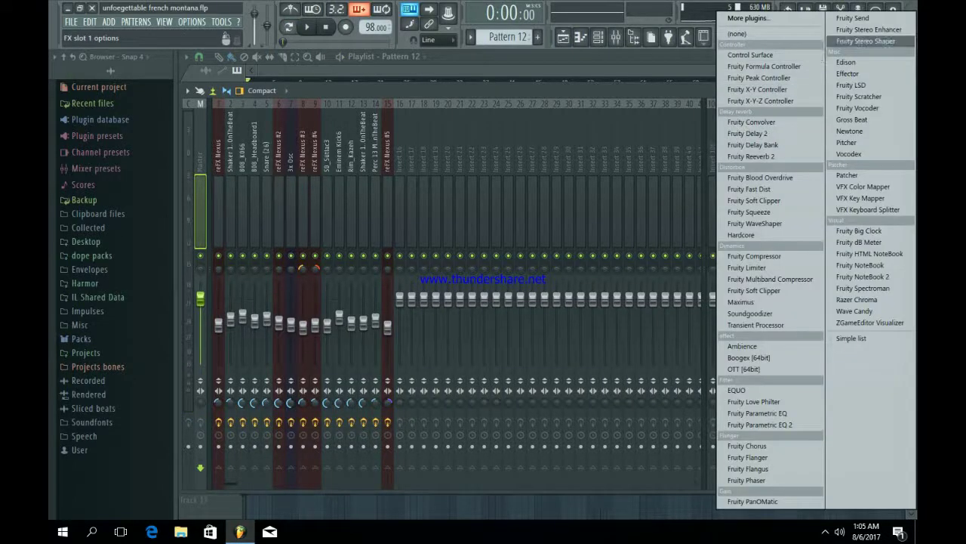
pyautogui.click(847, 62)
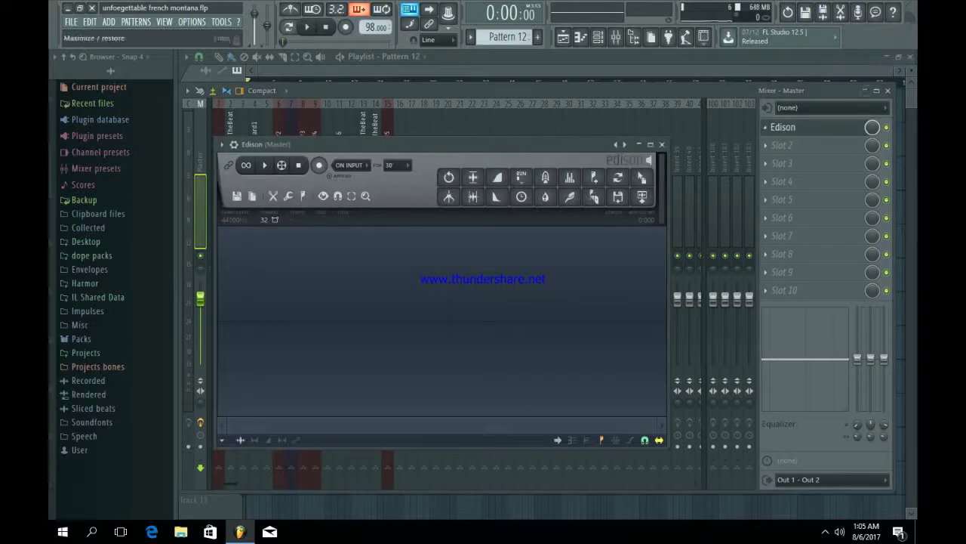
# Step: Record the soloed Track 1 playback into Edison and place the recorded audio at the start of playlist Track 8
pyautogui.click(888, 90)
pyautogui.moveTo(453, 144); pyautogui.dragTo(485, 148)
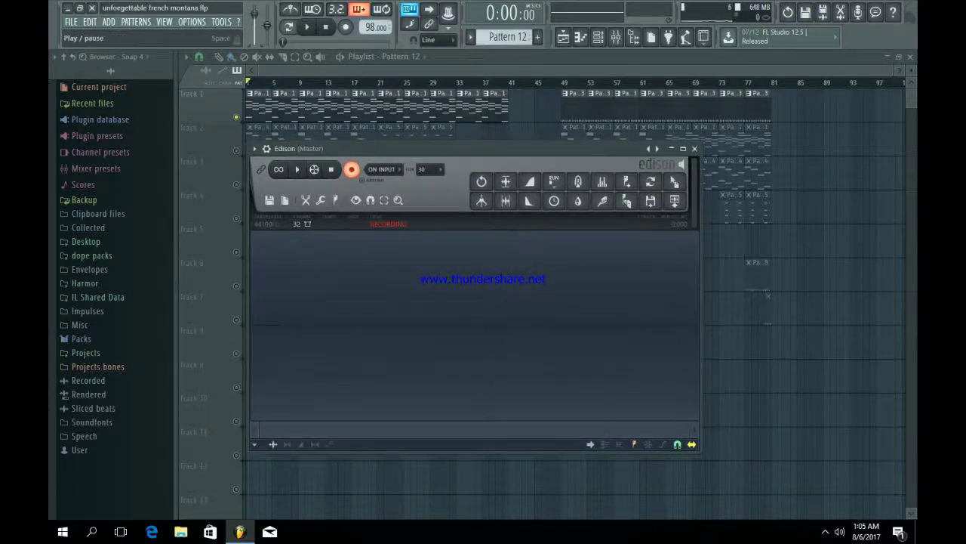
pyautogui.click(306, 27)
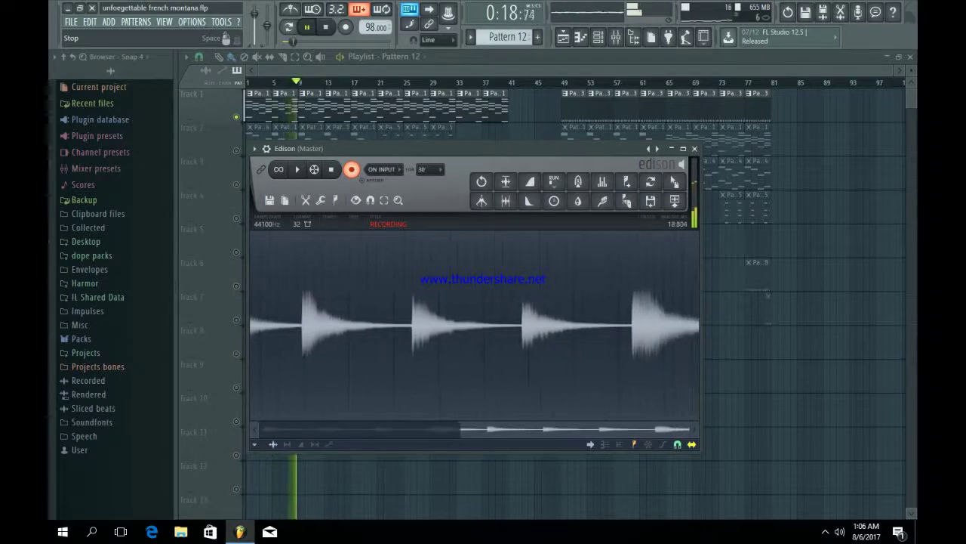
pyautogui.press('space')
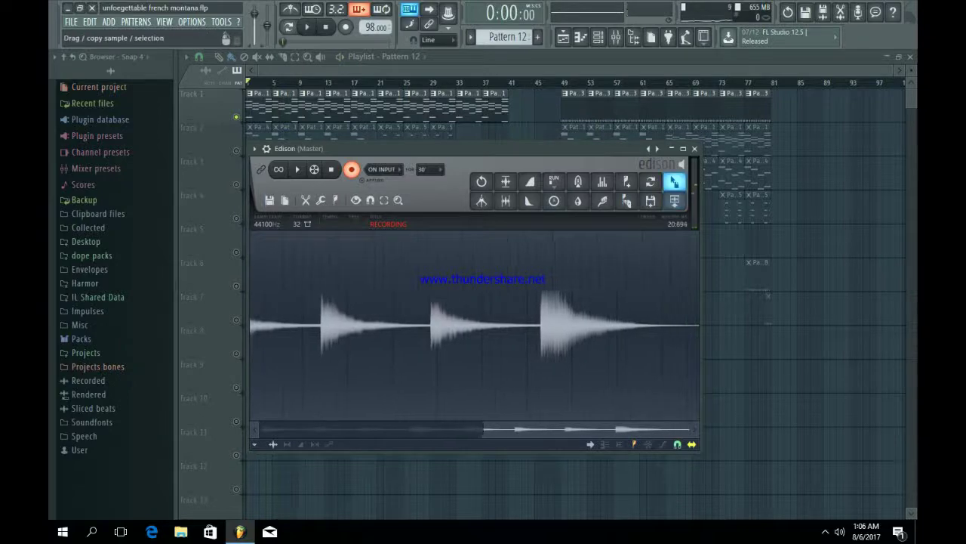
pyautogui.moveTo(674, 182); pyautogui.dragTo(308, 403)
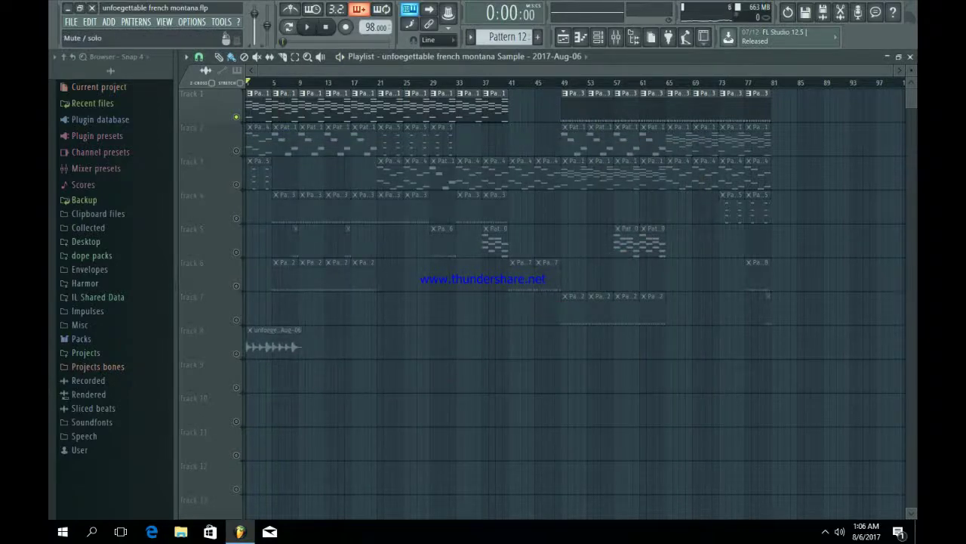
# Step: Move the recorded audio clip up to the start of Track 7, then solo that track and play it
pyautogui.rightClick(236, 353)
pyautogui.rightClick(236, 353)
pyautogui.moveTo(893, 70); pyautogui.dragTo(437, 70)
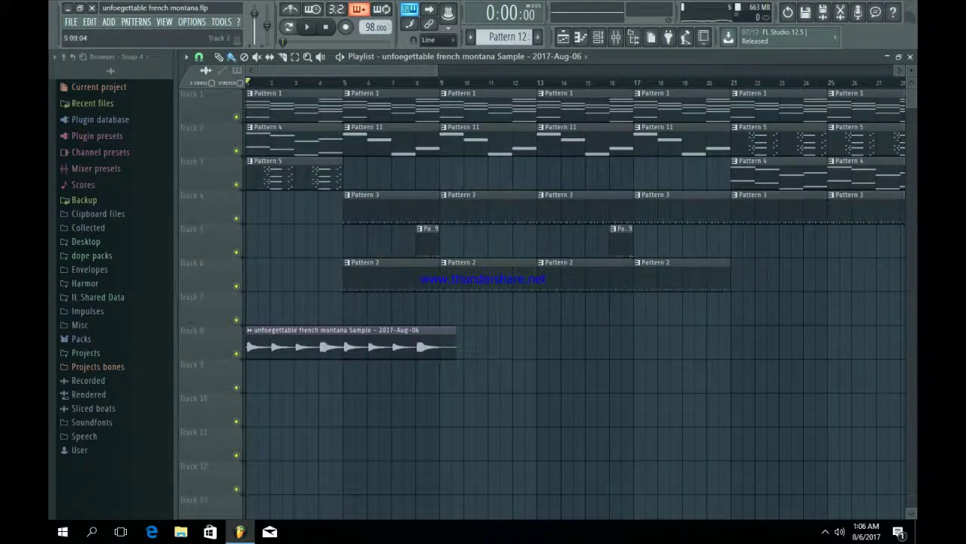
pyautogui.scroll(-1, 356, 227)
pyautogui.moveTo(356, 311)
pyautogui.mouseDown()
pyautogui.moveTo(356, 100)
pyautogui.moveTo(355, 303)
pyautogui.mouseUp()
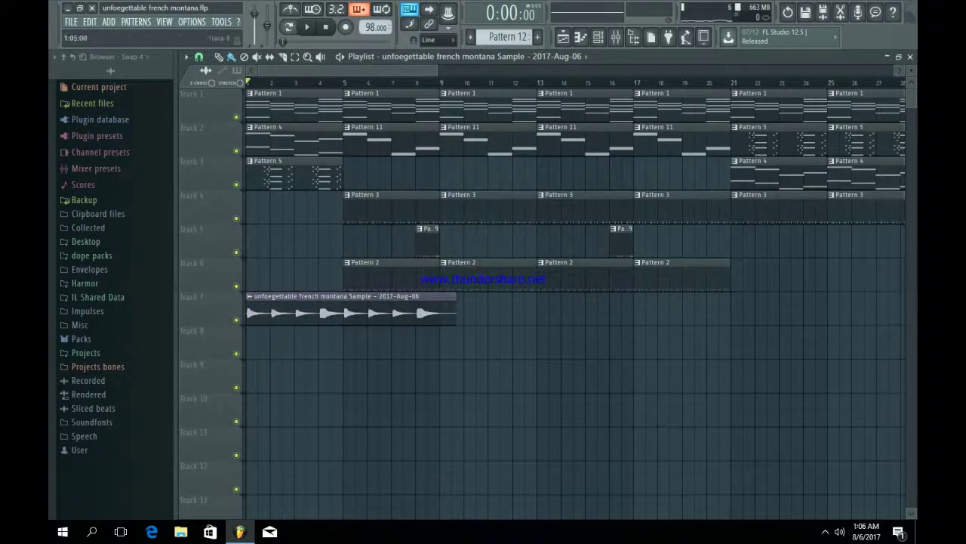
pyautogui.rightClick(236, 321)
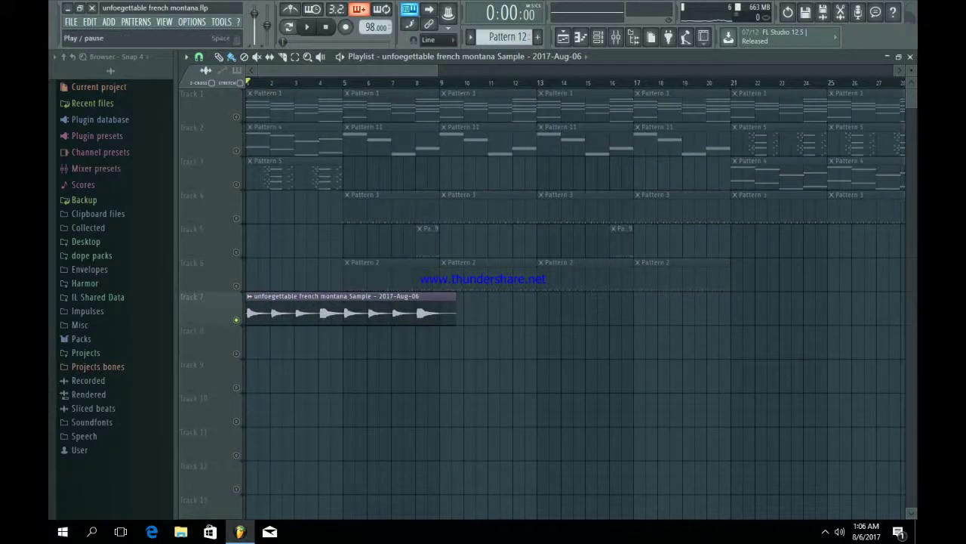
pyautogui.press('space')
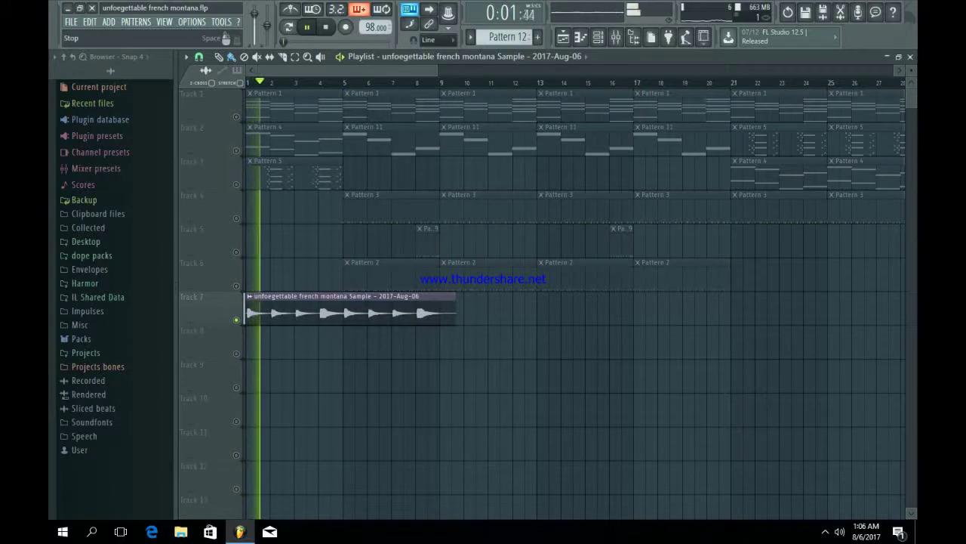
# Step: Reverse the recorded audio clip in its channel settings
pyautogui.doubleClick(336, 301)
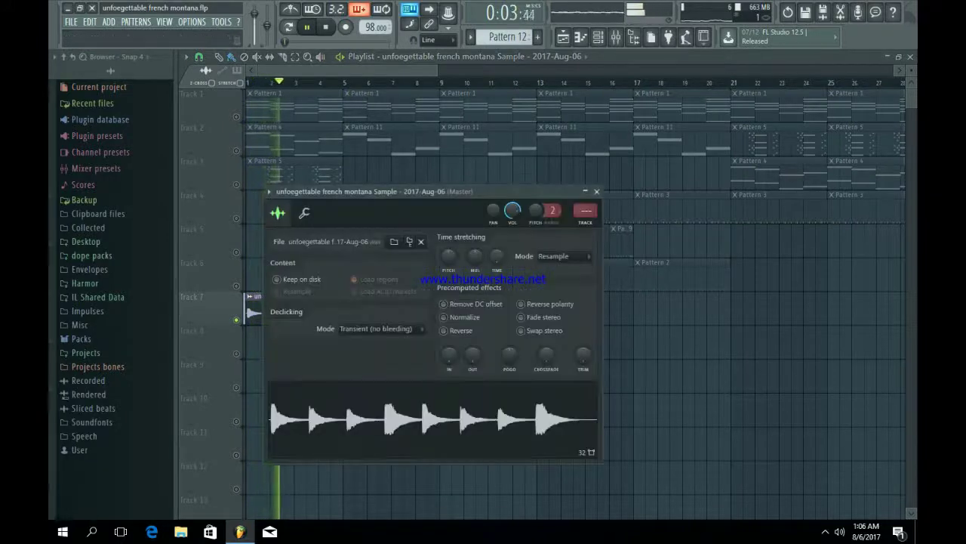
pyautogui.click(444, 330)
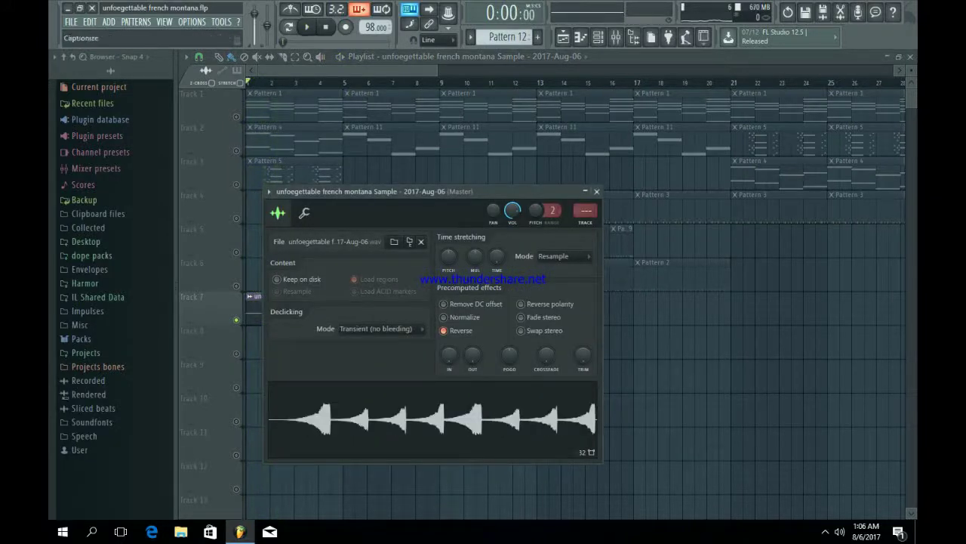
pyautogui.click(596, 191)
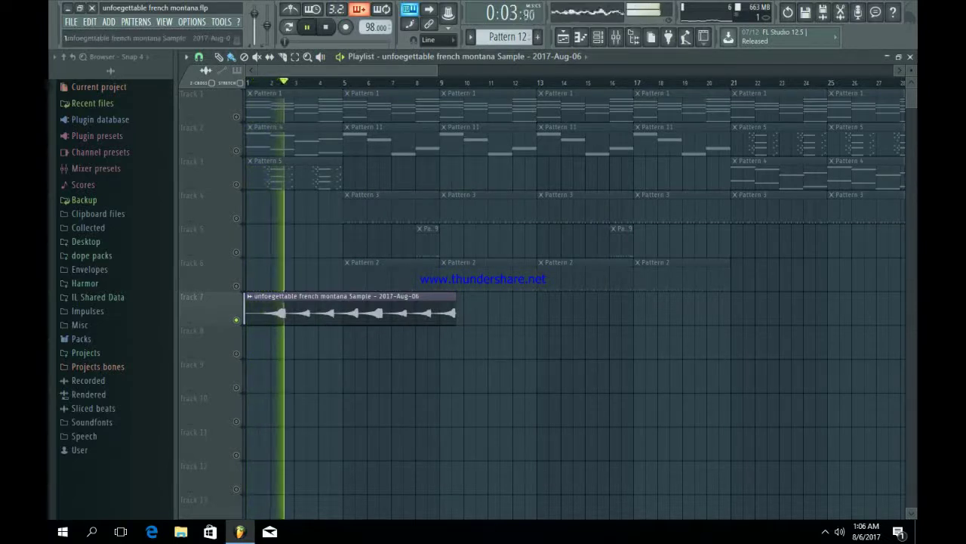
# Step: Trim the start of the reversed clip so it fills bars 1 to 9 on Track 7, and play it back
pyautogui.moveTo(246, 312); pyautogui.dragTo(262, 311)
pyautogui.press('space')
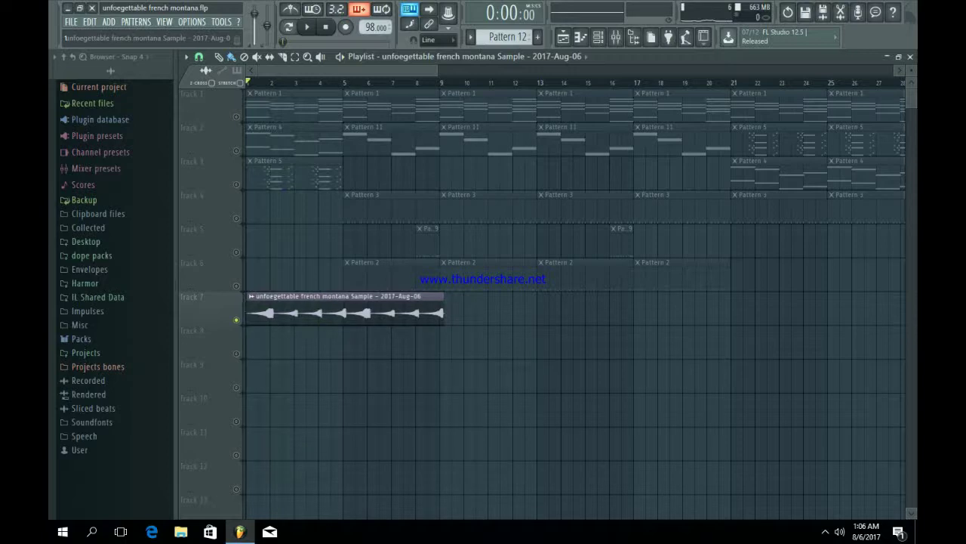
pyautogui.moveTo(276, 311); pyautogui.dragTo(272, 311)
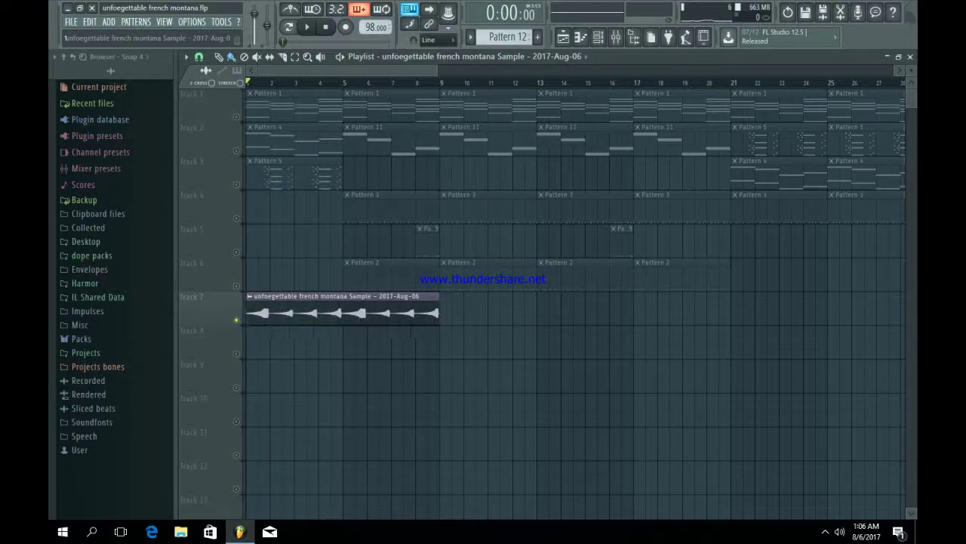
pyautogui.press('space')
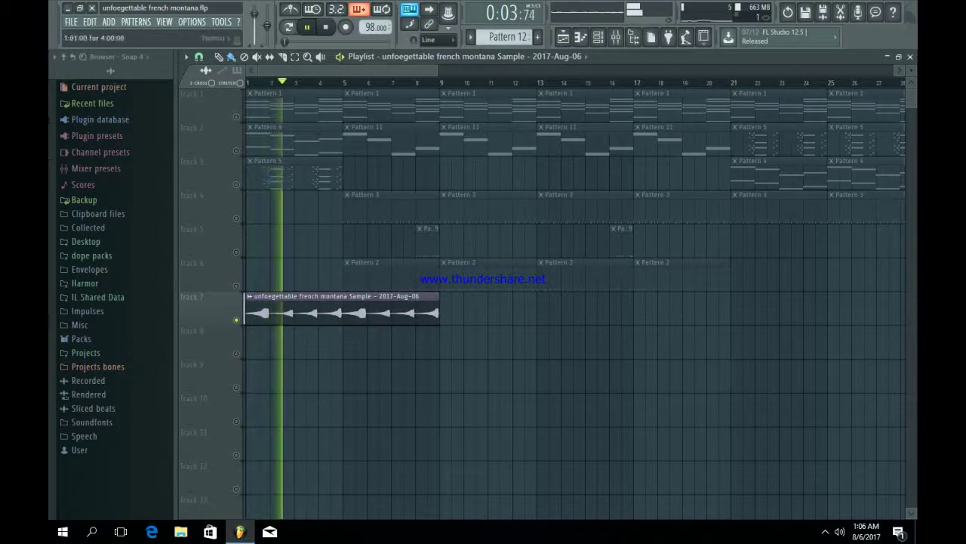
# Step: Look at Pattern 1 in the channel rack and check the channel settings of the reversed audio clip
pyautogui.press('F6')
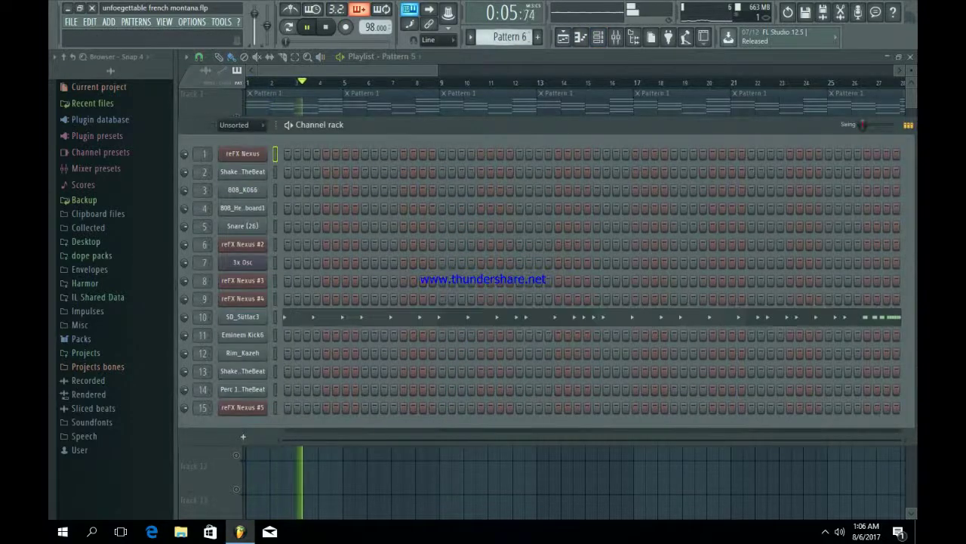
pyautogui.scroll(5, 510, 37)
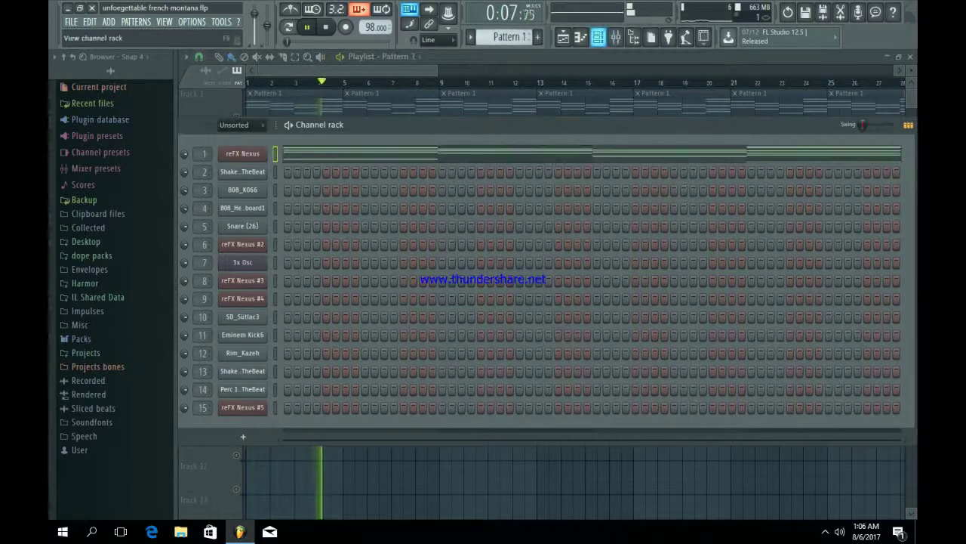
pyautogui.click(597, 37)
pyautogui.doubleClick(340, 313)
pyautogui.press('space')
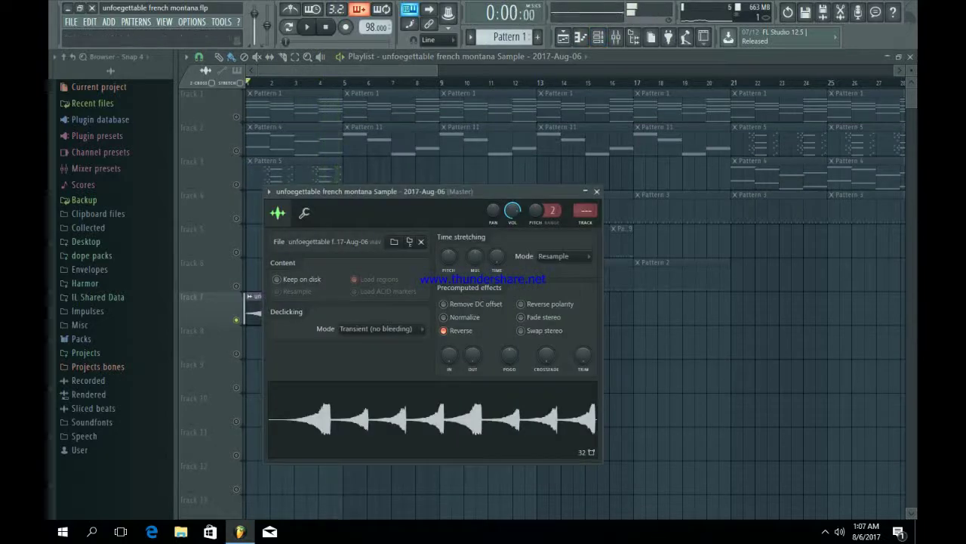
pyautogui.click(596, 191)
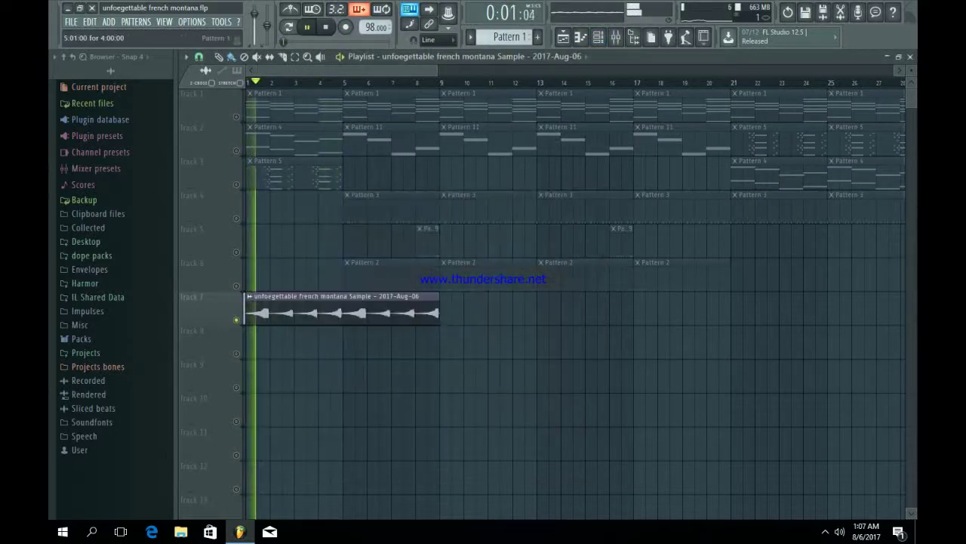
# Step: Repeat the reversed clip back to back along Track 7 up to bar 41, for five clips in a row
pyautogui.moveTo(438, 70); pyautogui.dragTo(713, 70)
pyautogui.moveTo(440, 343); pyautogui.dragTo(271, 310)
pyautogui.hotkey('ctrl', 'b')
pyautogui.hotkey('ctrl', 'b')
pyautogui.hotkey('ctrl', 'b')
pyautogui.hotkey('ctrl', 'b')
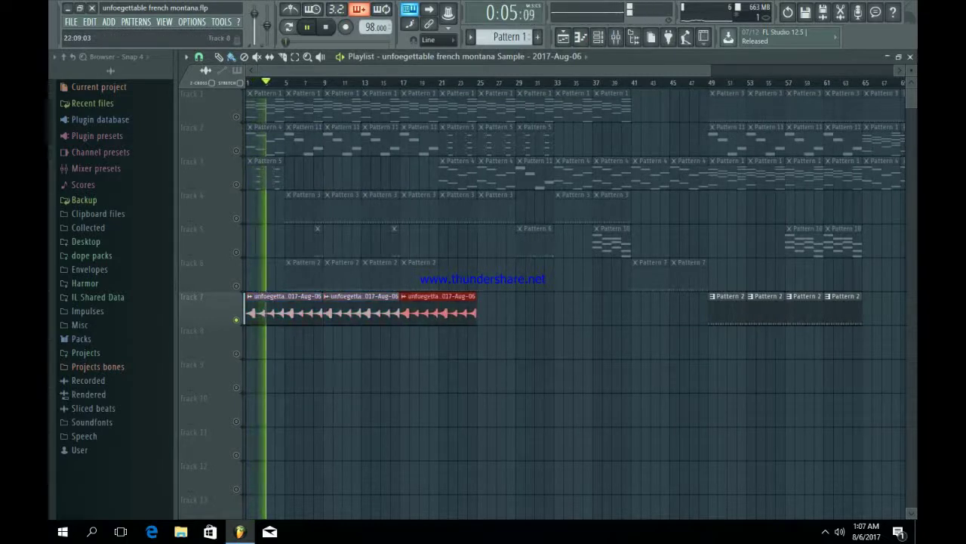
pyautogui.hotkey('ctrl', 'd')
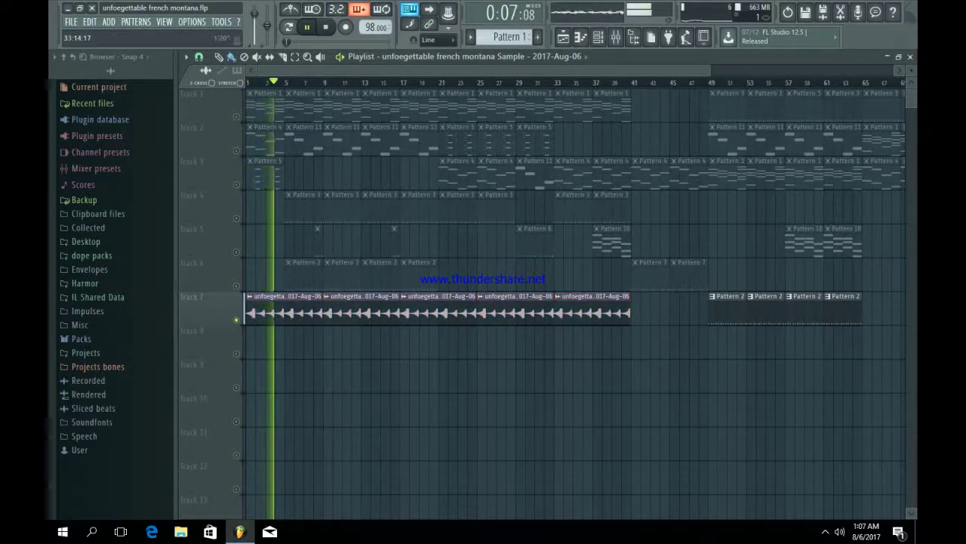
# Step: Place four consecutive copies of the reversed clip on Track 8 from bar 49 to bar 81 and stop playback
pyautogui.moveTo(521, 70); pyautogui.dragTo(672, 71)
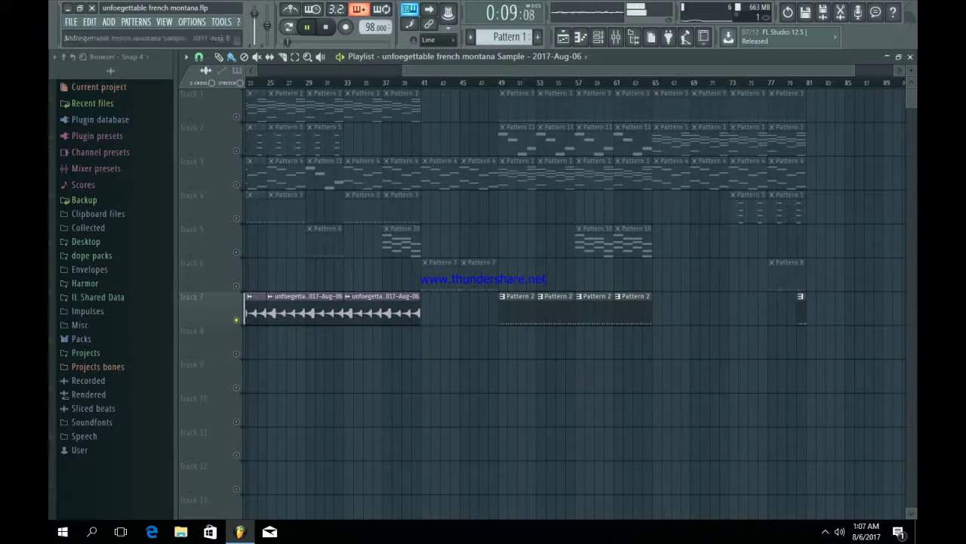
pyautogui.click(512, 342)
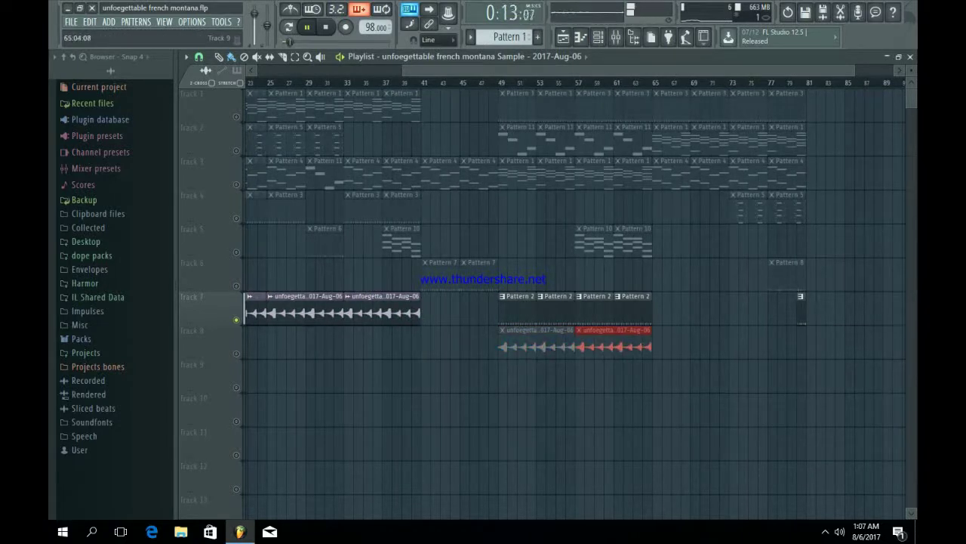
pyautogui.press('space')
# Step: Solo Track 8, then end the solo so that all playlist tracks are unmuted
pyautogui.rightClick(236, 353)
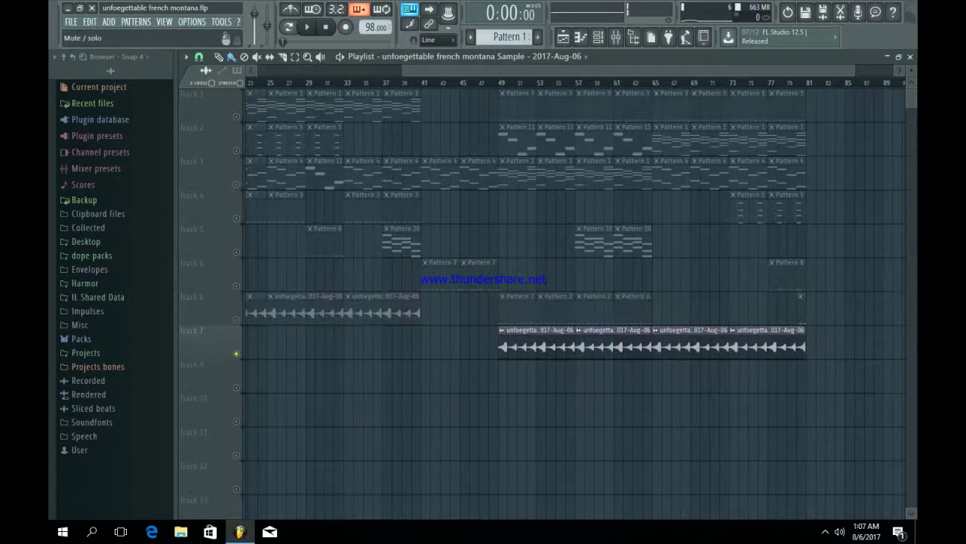
pyautogui.rightClick(236, 354)
pyautogui.moveTo(404, 70); pyautogui.dragTo(256, 70)
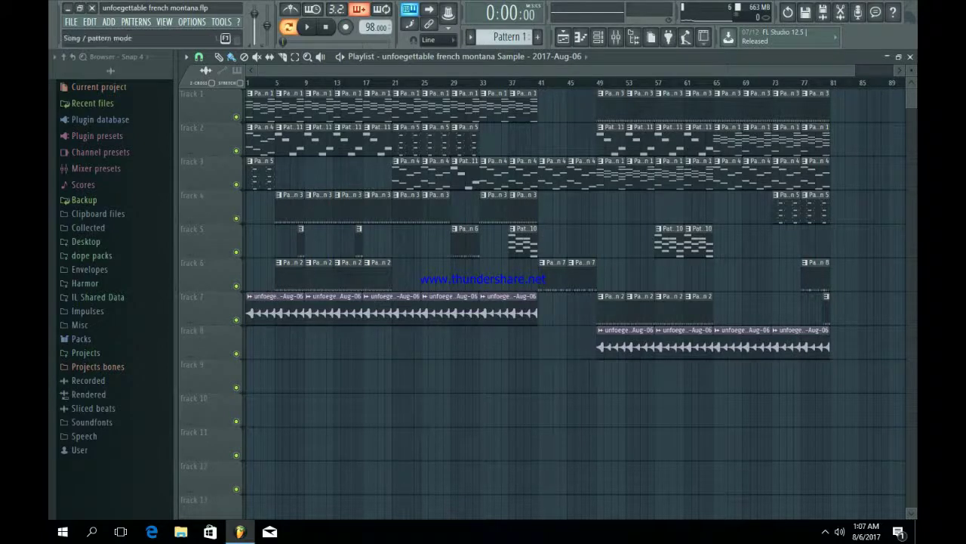
# Step: Play the full arrangement from the start and view the mixer track levels during playback
pyautogui.press('space')
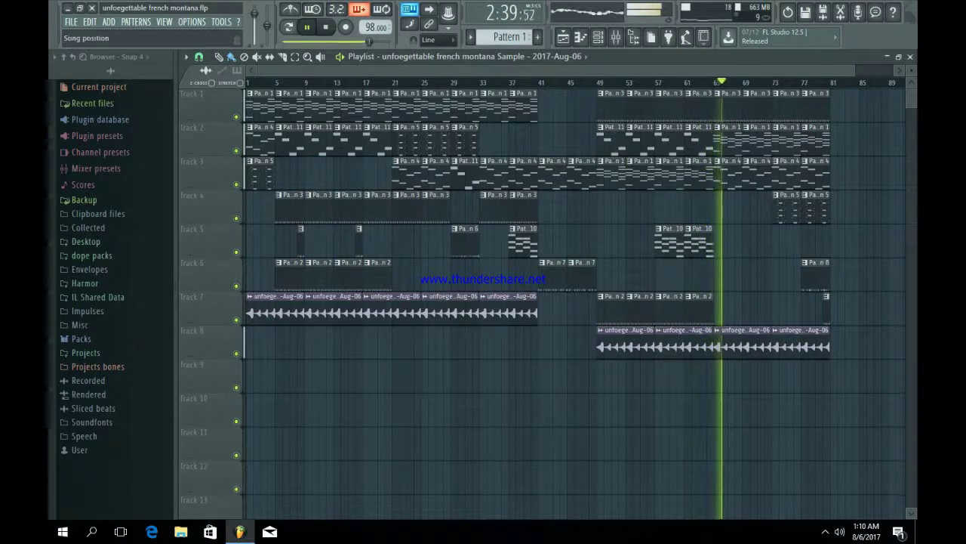
pyautogui.click(615, 36)
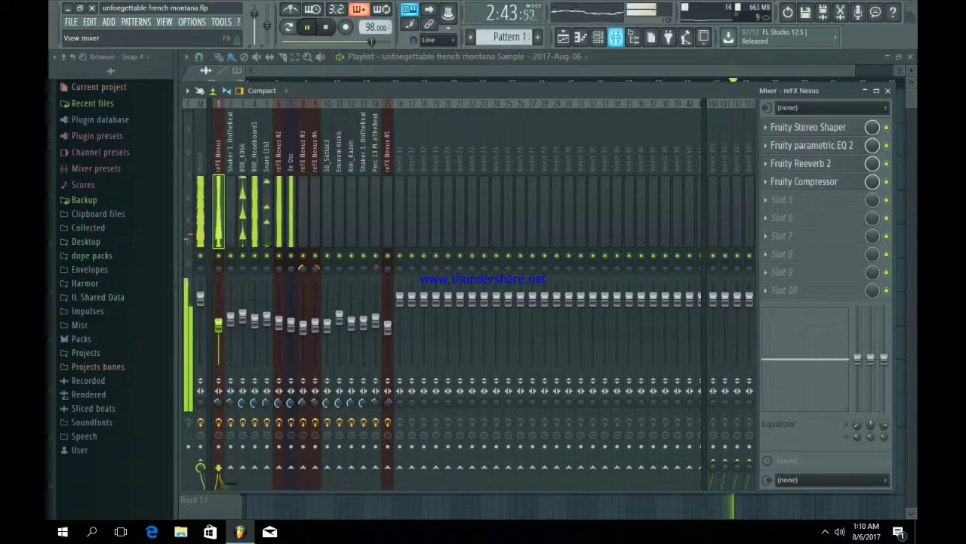
pyautogui.click(615, 36)
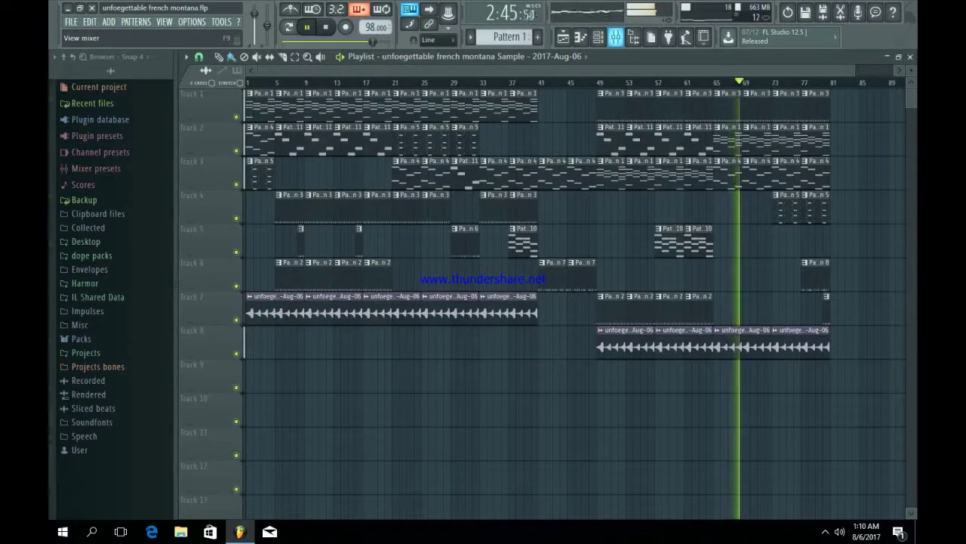